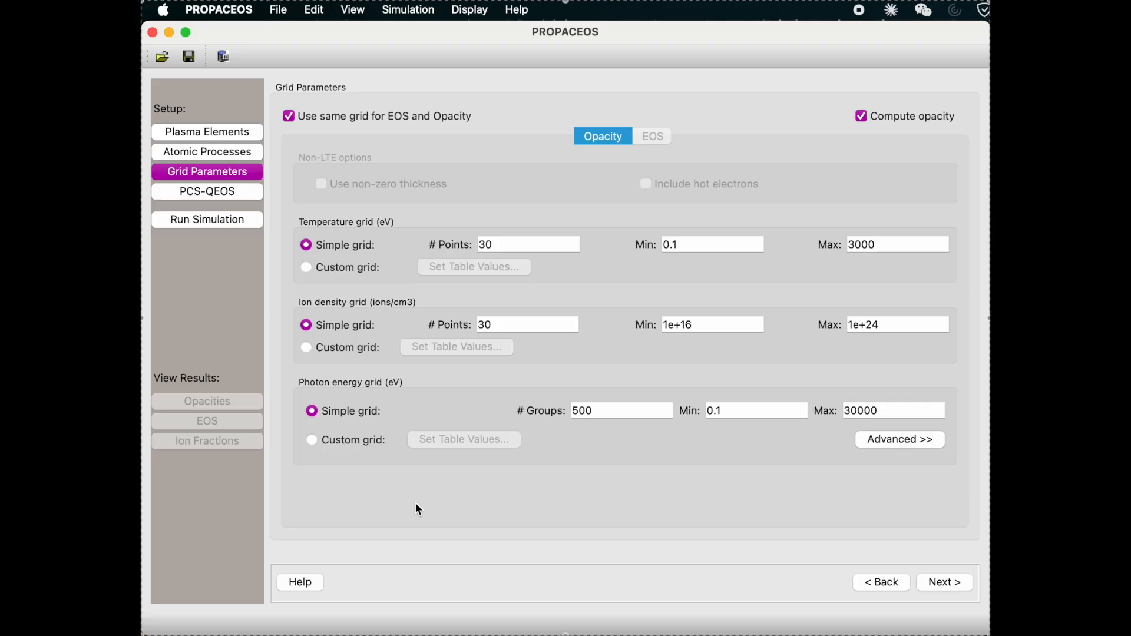
Try the custom ion density grid and separate EOS grid settings, and restore the shared simple grid for EOS and opacity.
left_click(307, 348)
left_click(308, 325)
left_click(290, 118)
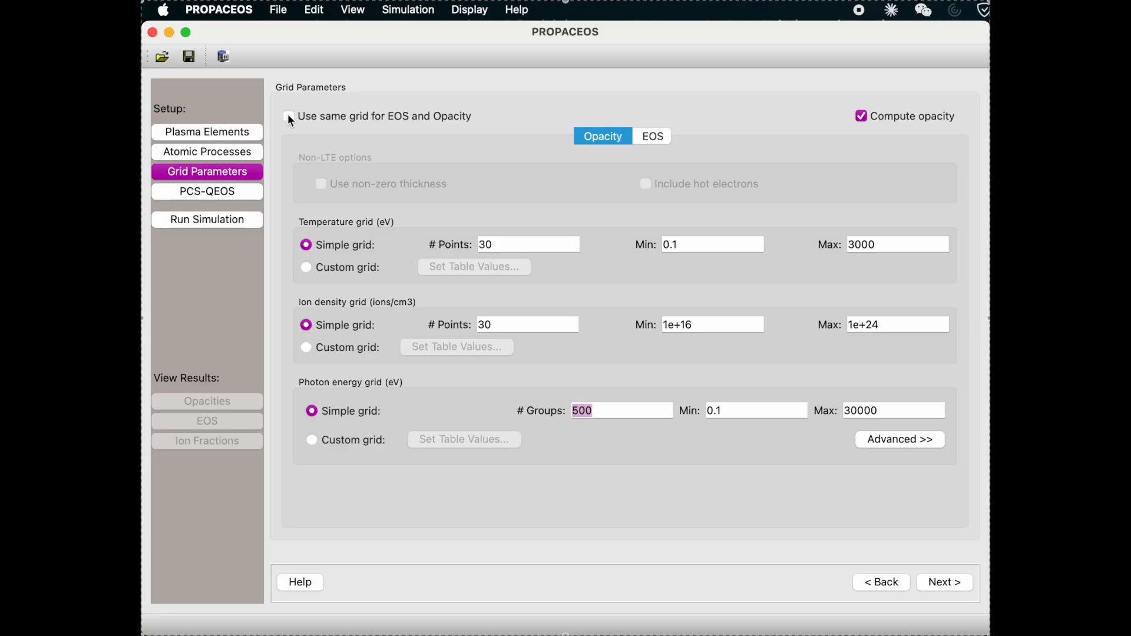
left_click(657, 139)
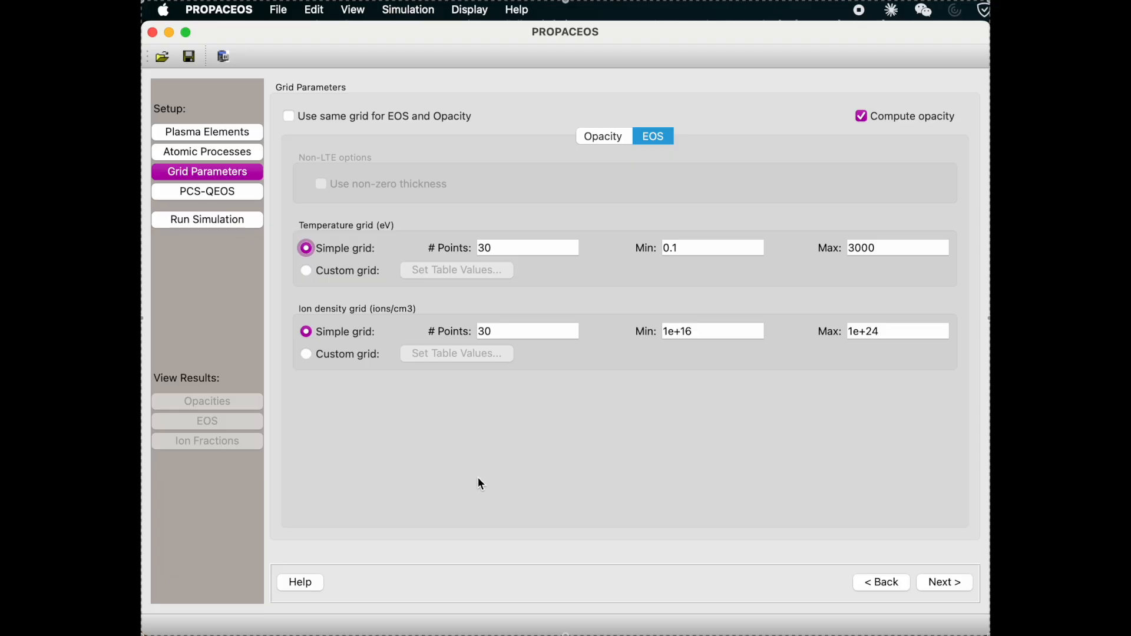
left_click(289, 117)
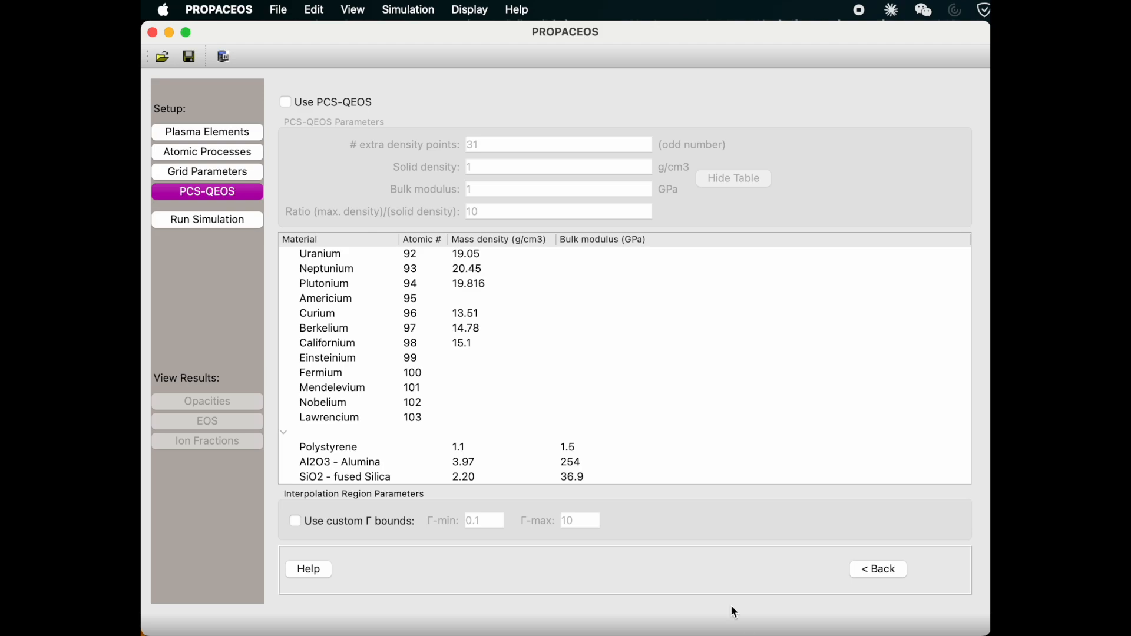
Enable PCS-QEOS and enter the polystyrene values from the material table: solid density 1.1 g/cm3 and bulk modulus 1.5 GPa.
left_click(368, 107)
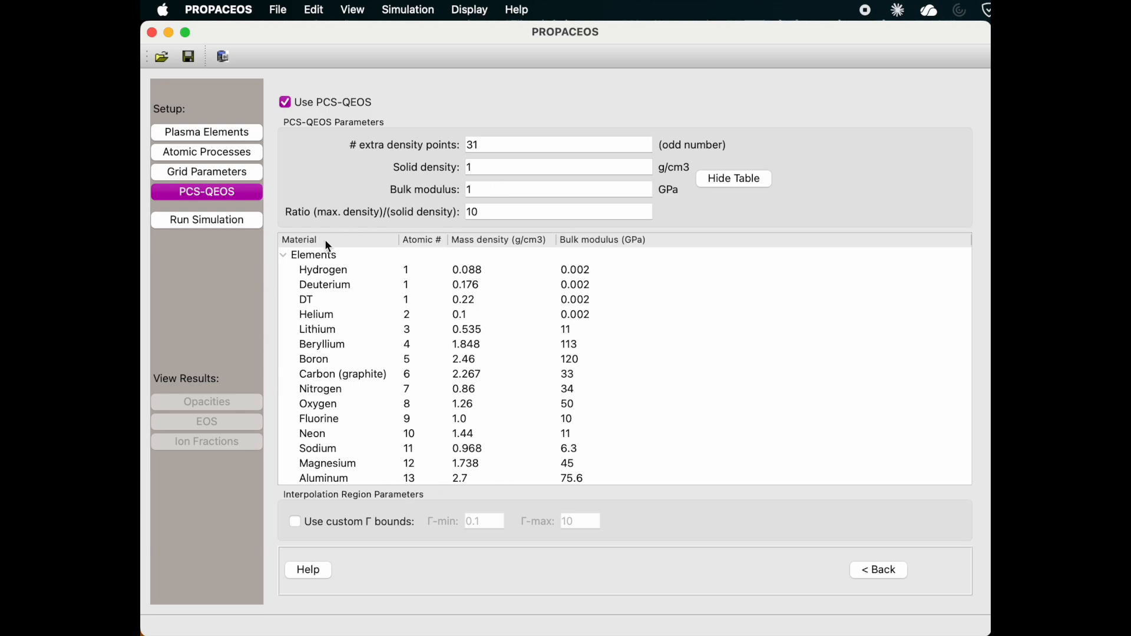
scroll(462, 411, "down", 10)
scroll(462, 410, "down", 20)
scroll(462, 411, "down", 10)
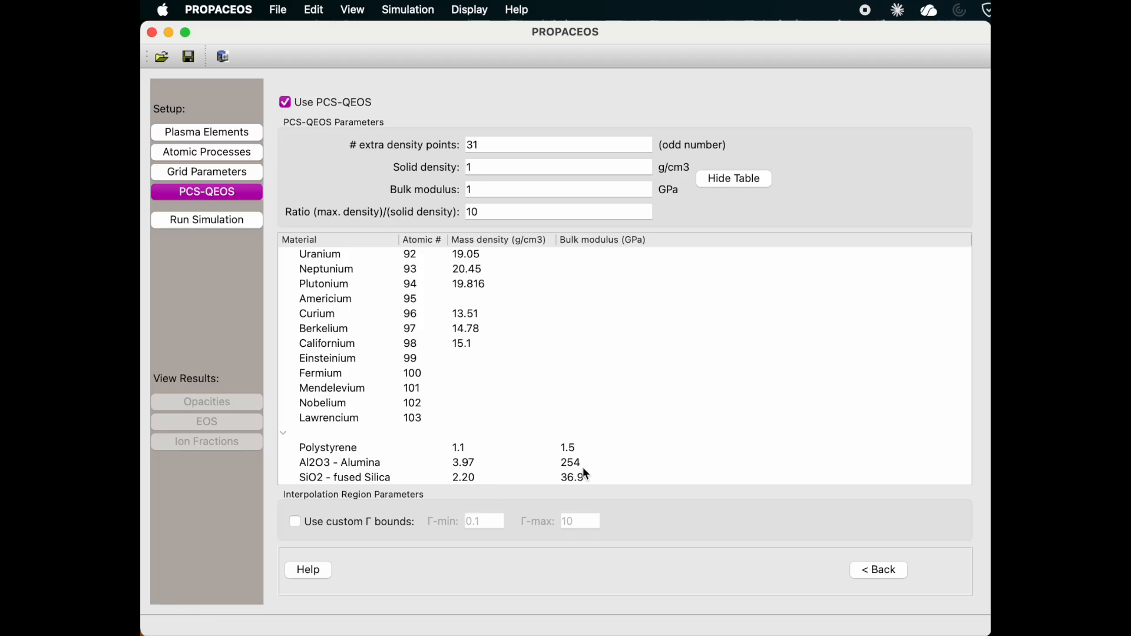
left_click(540, 164)
type(".1")
left_click(562, 186)
type(".5")
Review the data library paths and the simulation settings in the application preferences.
left_click(236, 10)
left_click(236, 69)
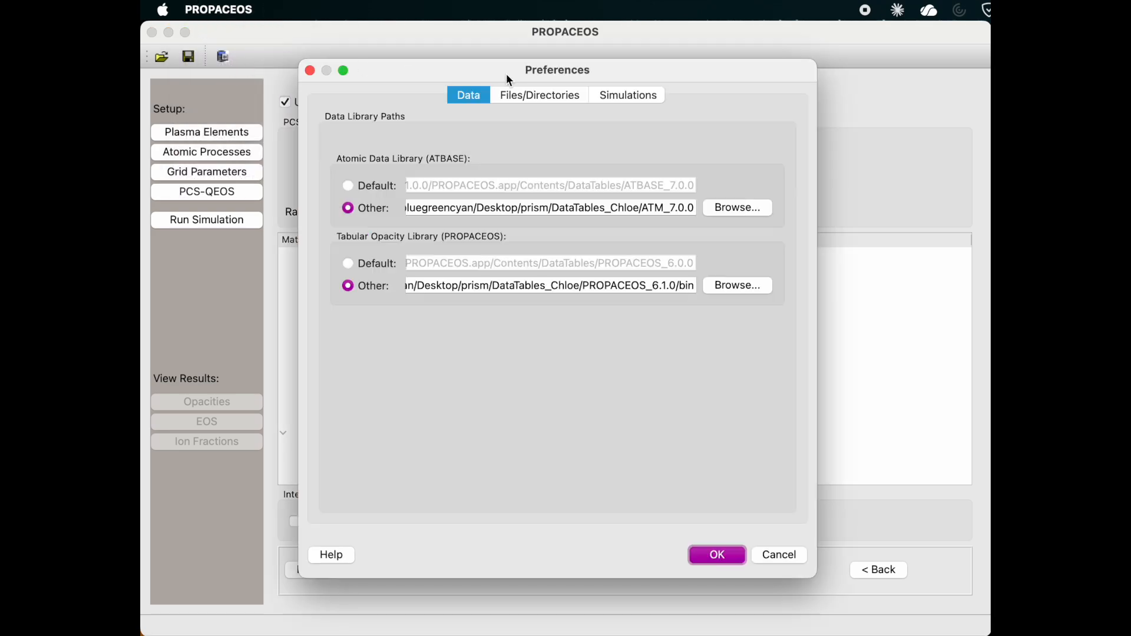
left_click(619, 97)
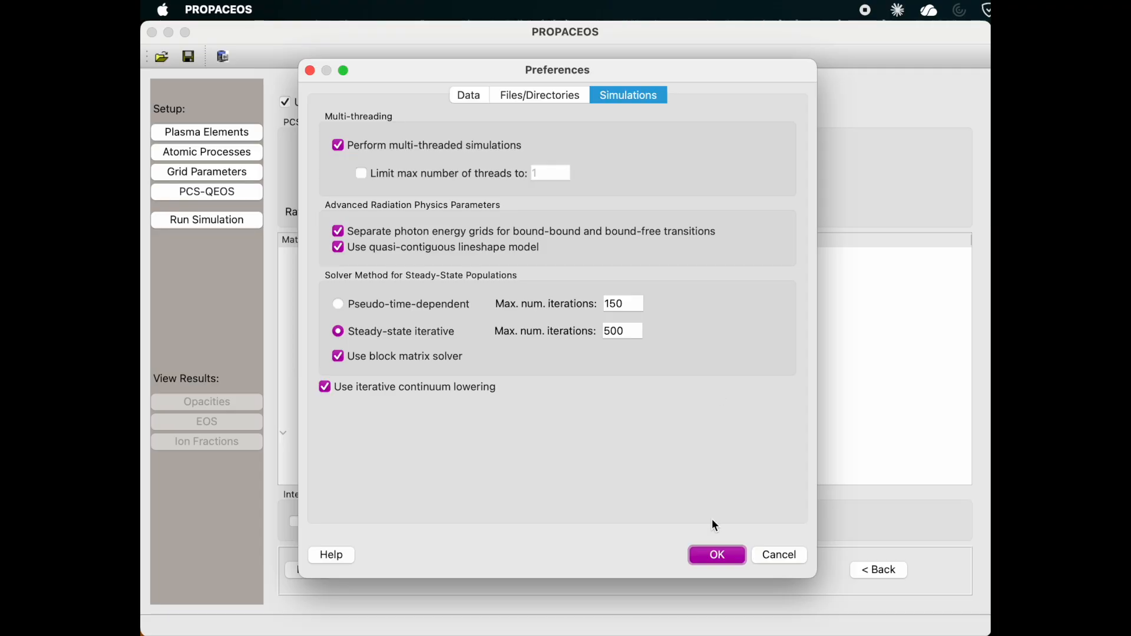
left_click(716, 555)
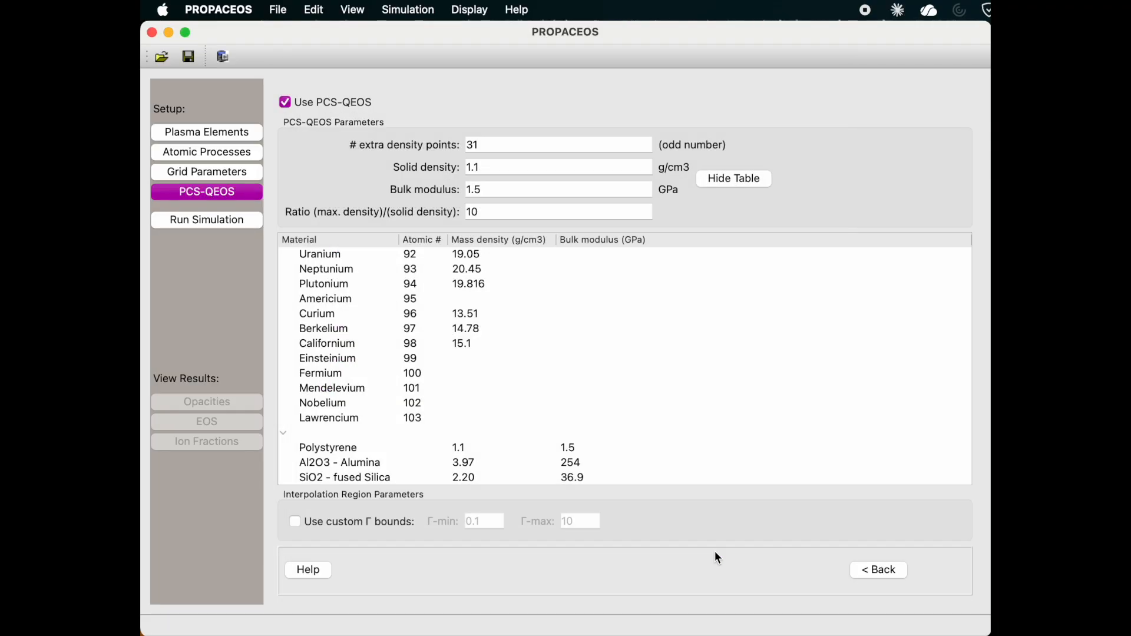
Run the EOS and opacity simulation under the run name CH with the default output file format.
left_click(227, 221)
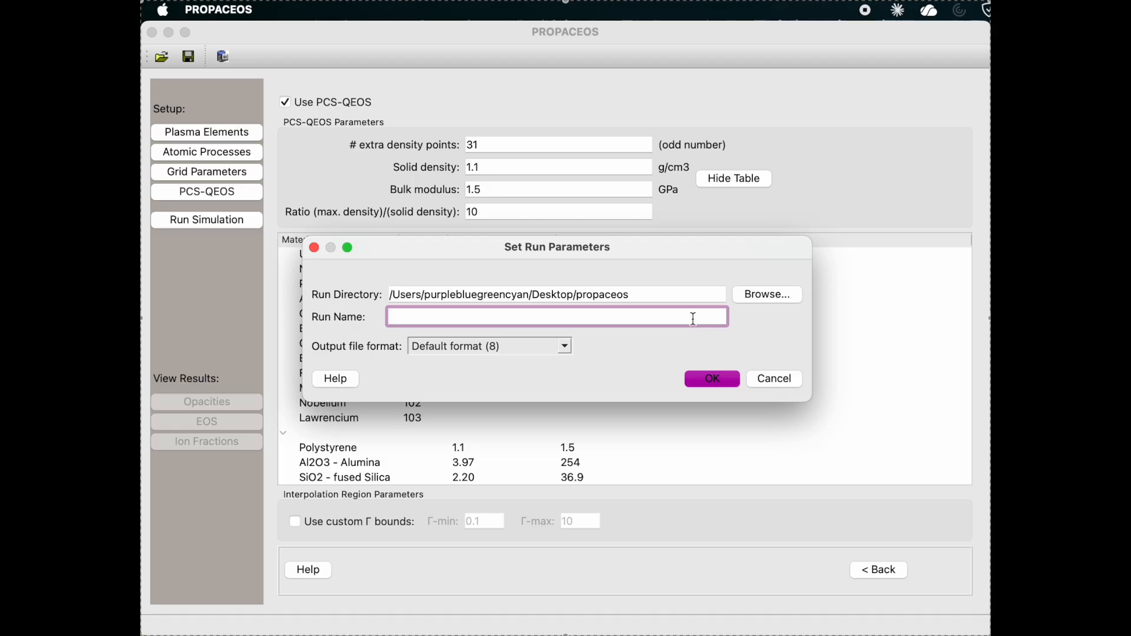
type("CH")
left_click(710, 380)
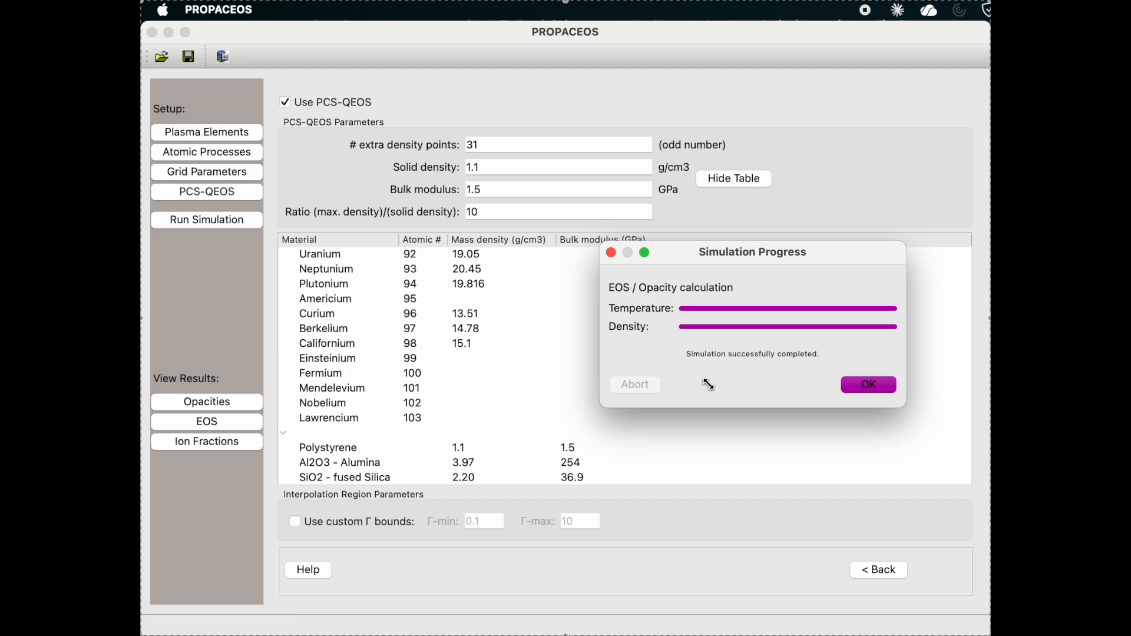
left_click(869, 389)
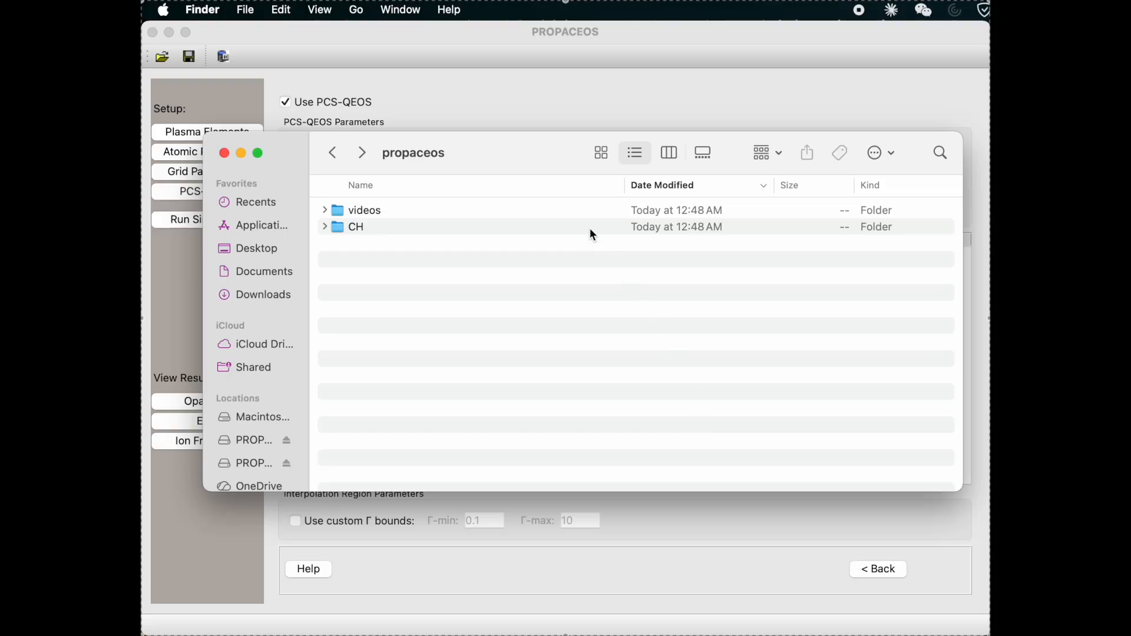
In Finder, open the CH run folder and examine its output files, selecting CH.prp.
double_click(590, 229)
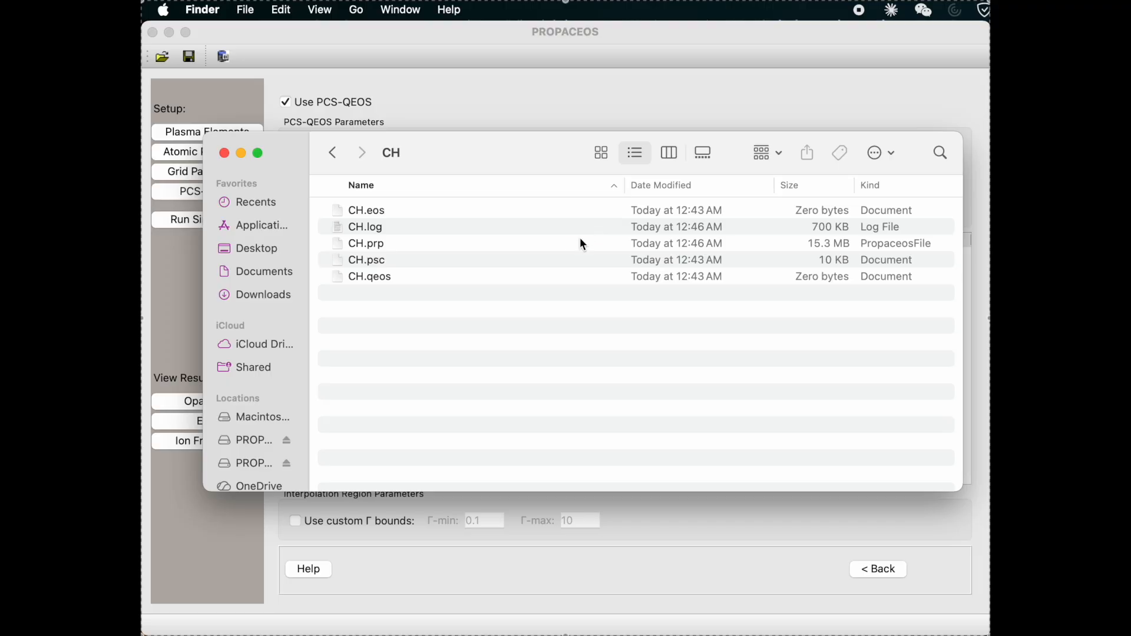
left_click(559, 245)
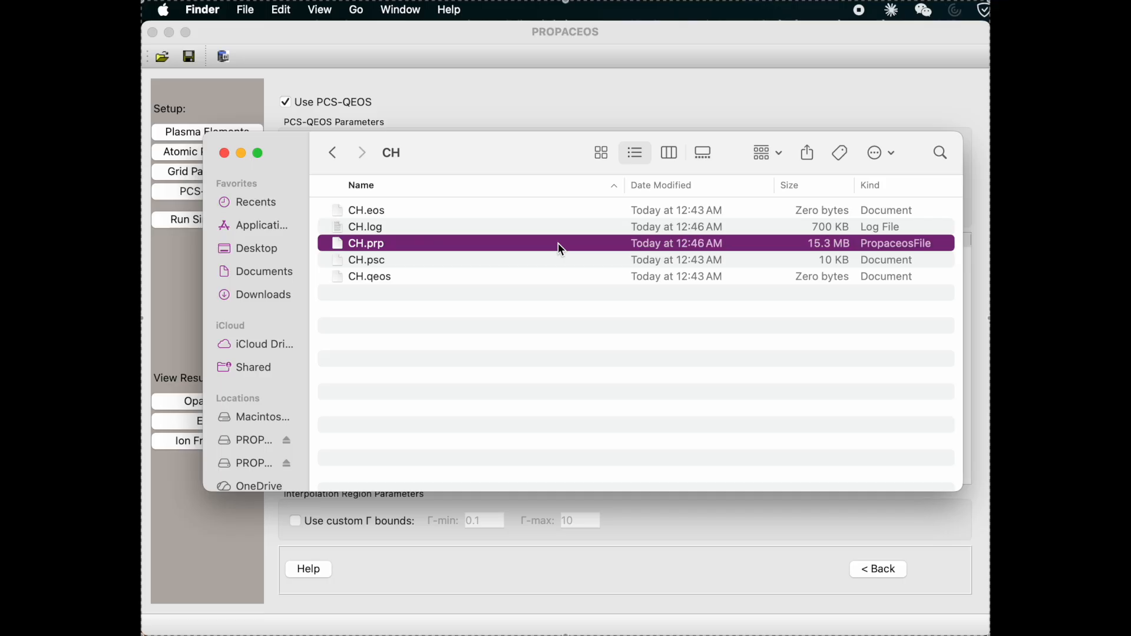
left_click(683, 533)
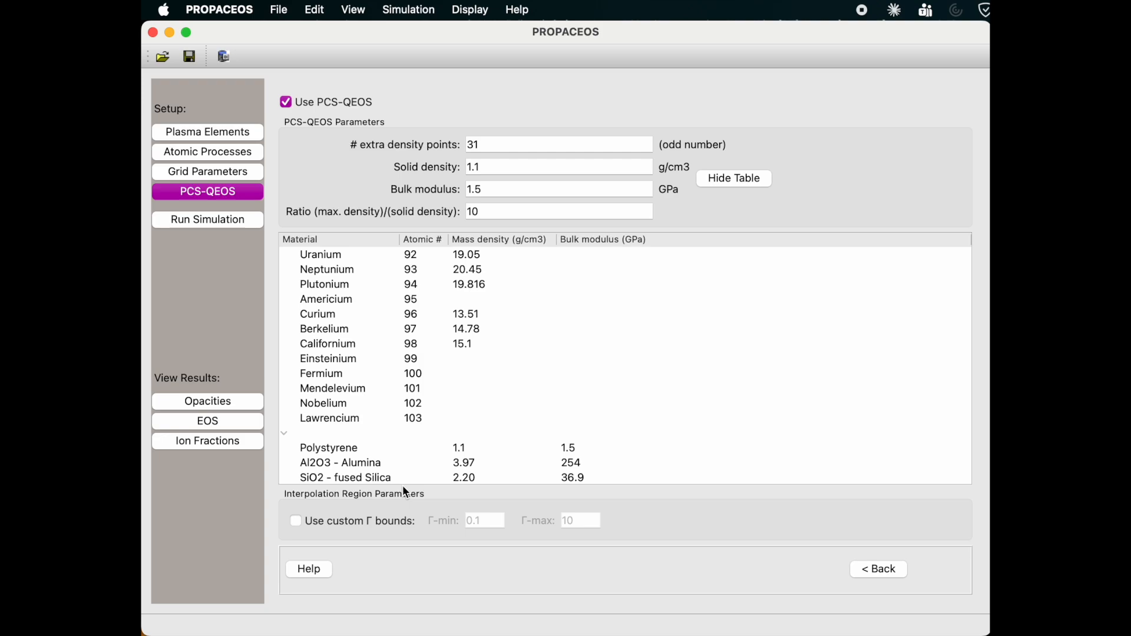
Plot the frequency-dependent opacities with Planck emission opacity included at a temperature of 20.69 eV.
left_click(250, 407)
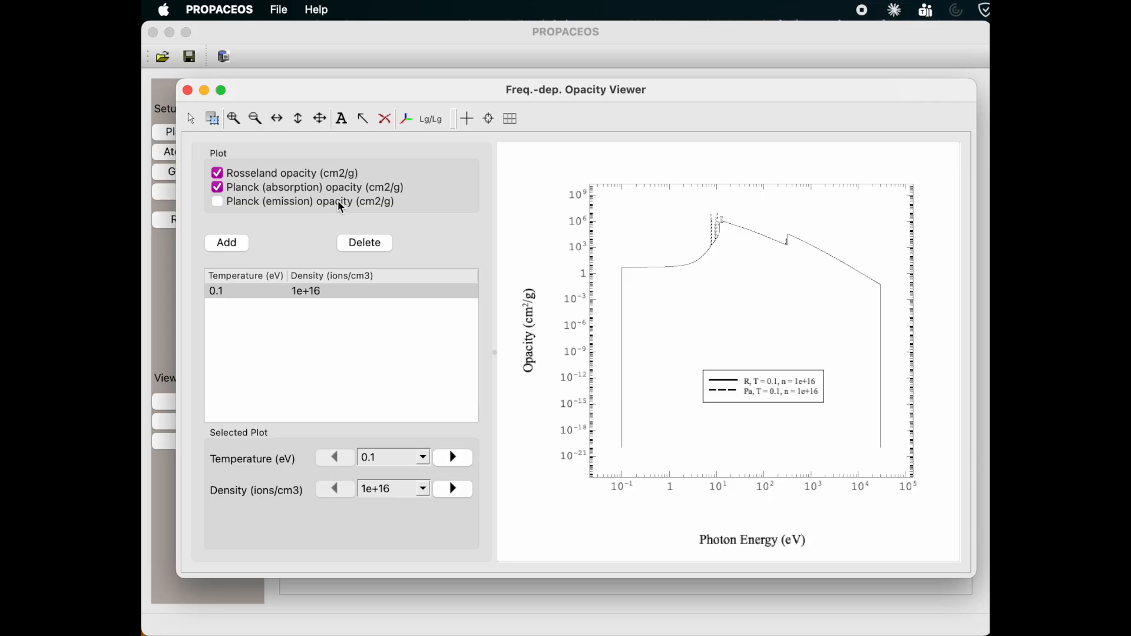
left_click(218, 202)
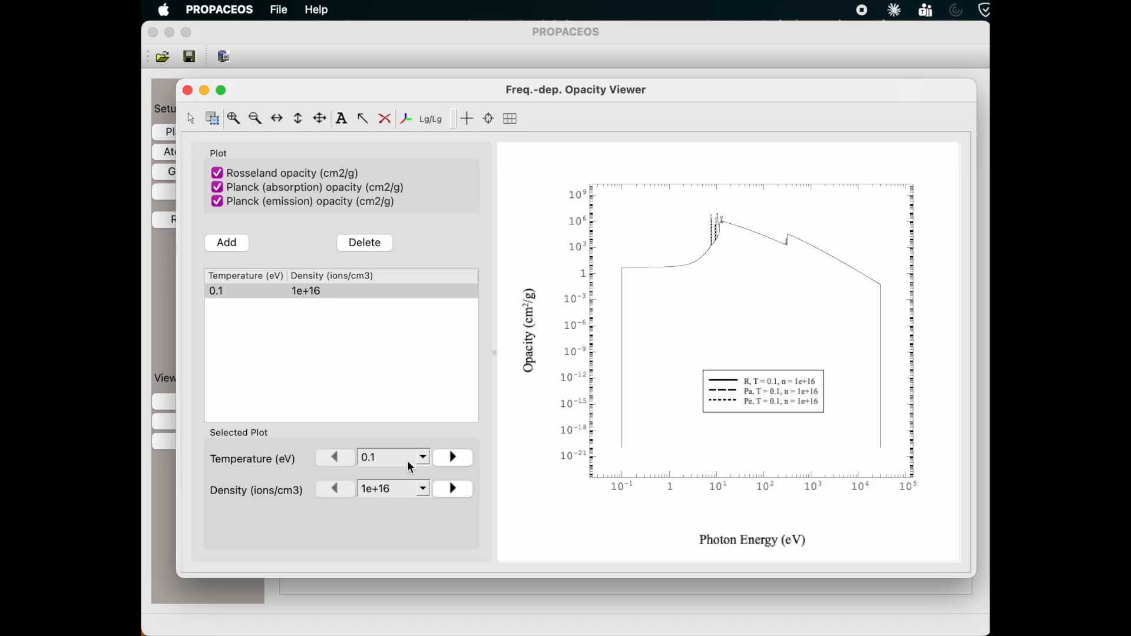
scroll(412, 468, "down", 6)
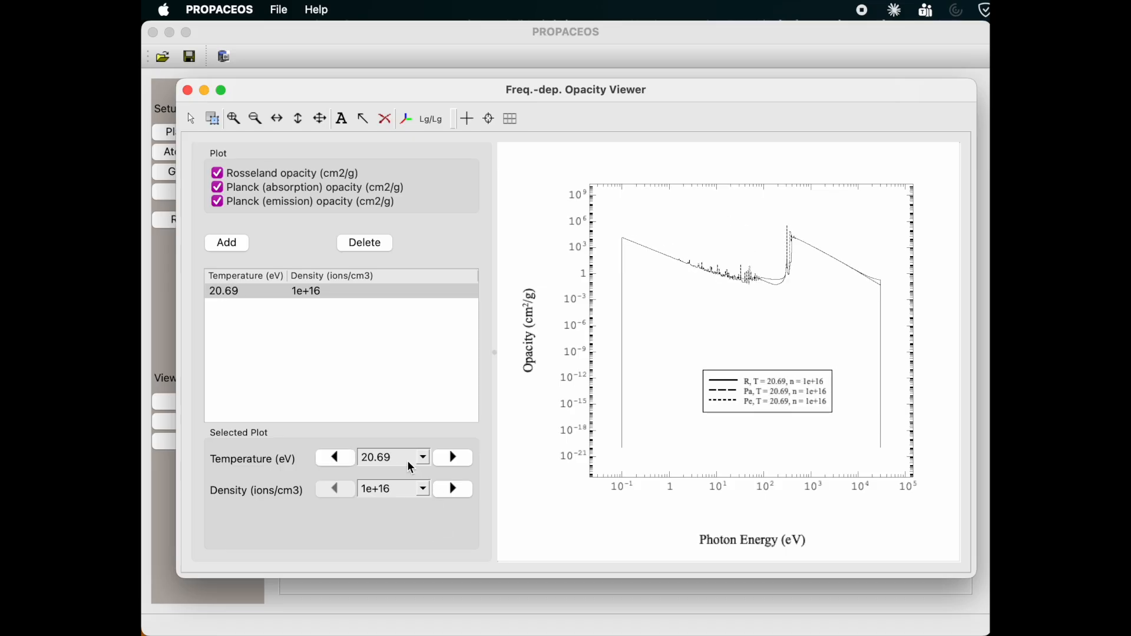
left_click(454, 457)
left_click(454, 457)
double_click(335, 458)
Zoom in on the opacity curves and move the legend to the empty area in the upper part of the plot.
left_click(234, 118)
left_click_drag(603, 203, 900, 294)
left_click_drag(814, 376, 743, 230)
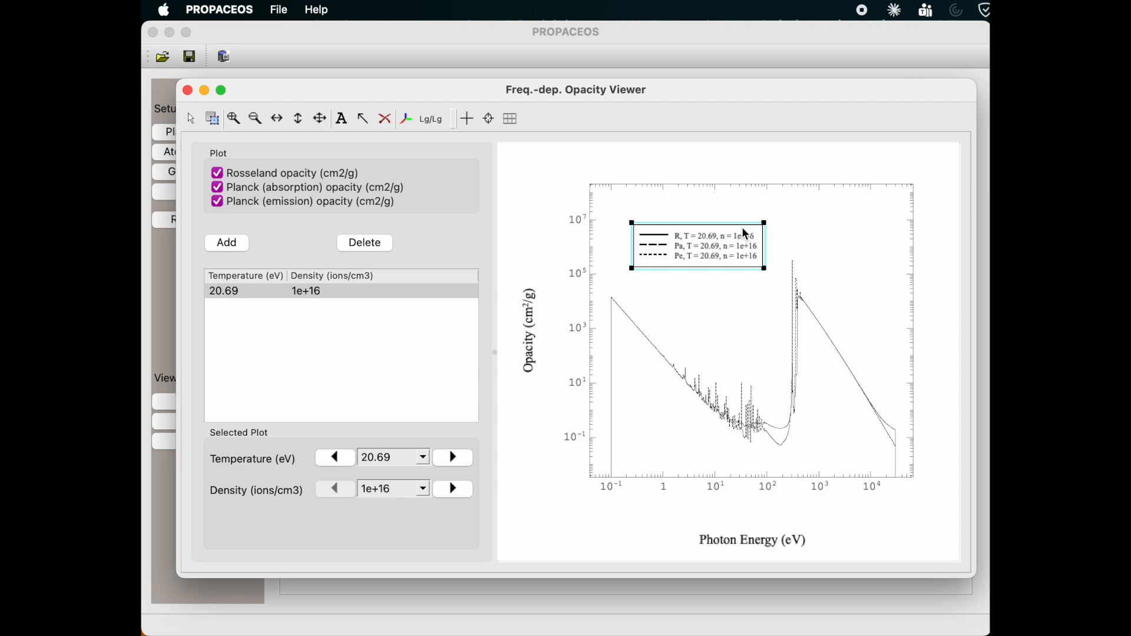
Step through the ion densities for the plotted opacities and settle on 7.279e+19 ions/cm3.
left_click(453, 489)
left_click(453, 490)
left_click(453, 490)
left_click(454, 490)
left_click(454, 490)
left_click(453, 490)
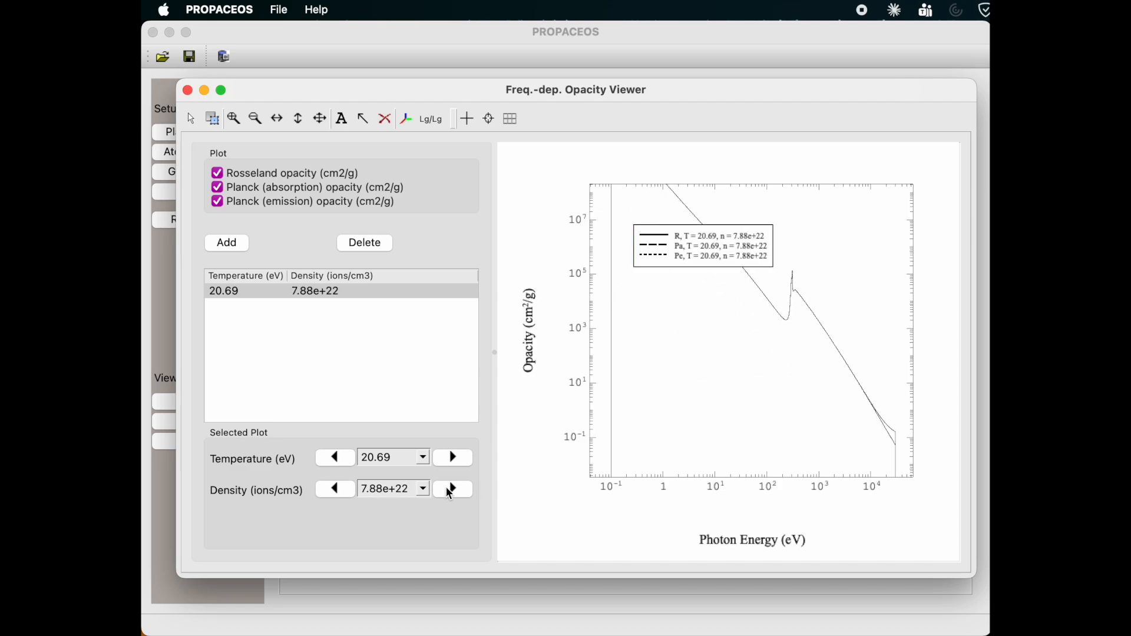
left_click(337, 490)
left_click(337, 490)
left_click(337, 491)
left_click(337, 490)
left_click(337, 489)
left_click(337, 489)
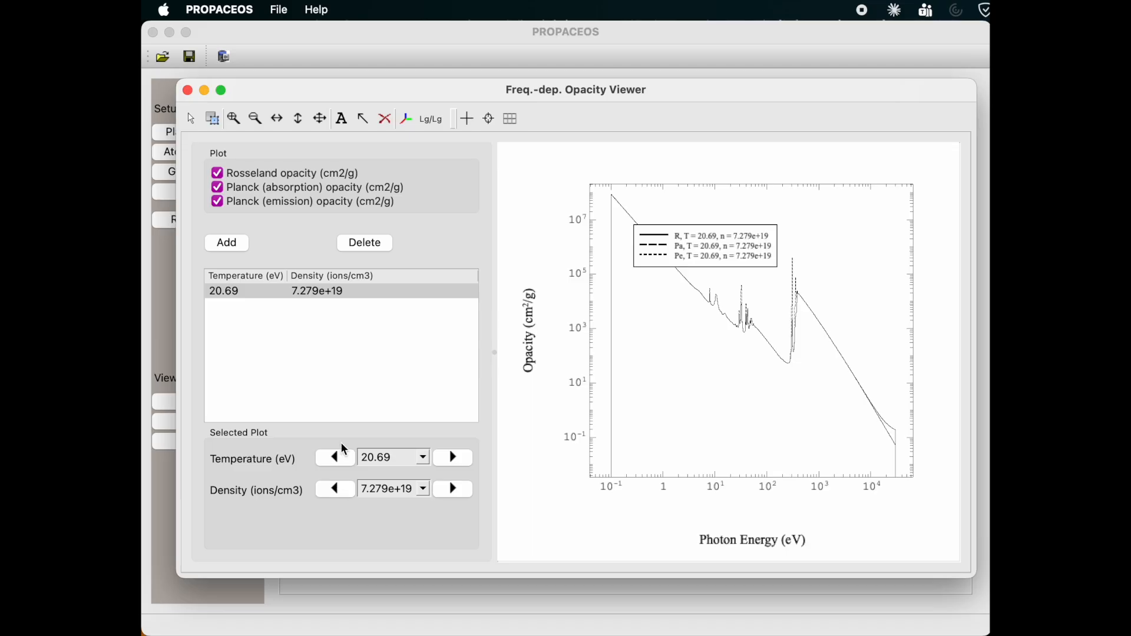
Add a second opacity curve set at 0.1 eV and 1e+16 ions/cm3, and fit the full plot with the legend below the curves.
left_click(228, 244)
left_click_drag(696, 246, 745, 405)
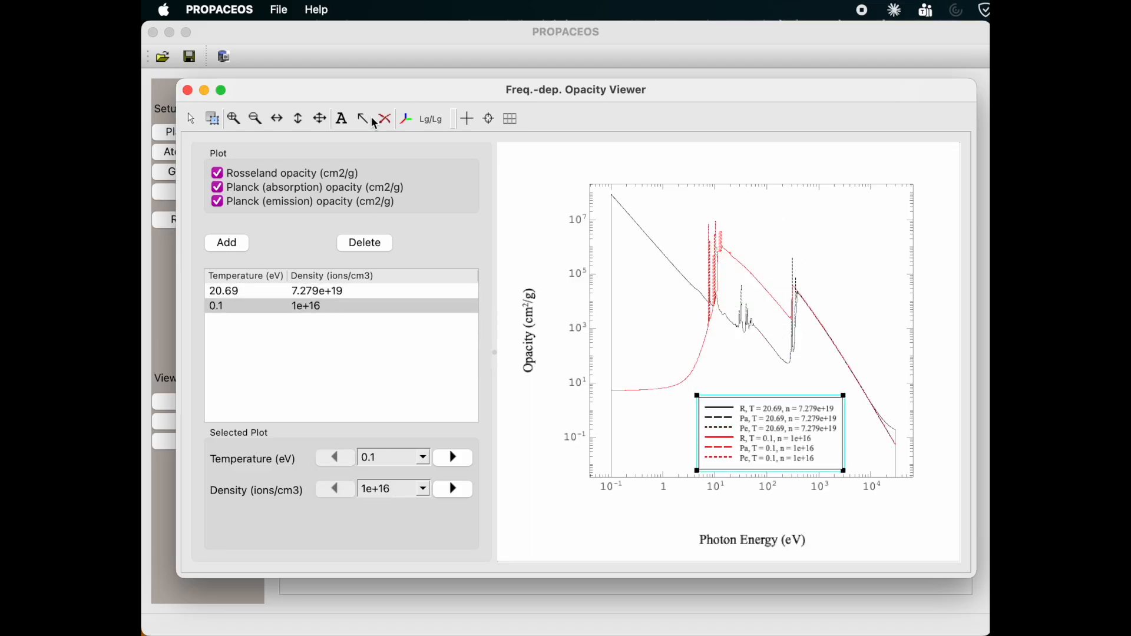
left_click(323, 120)
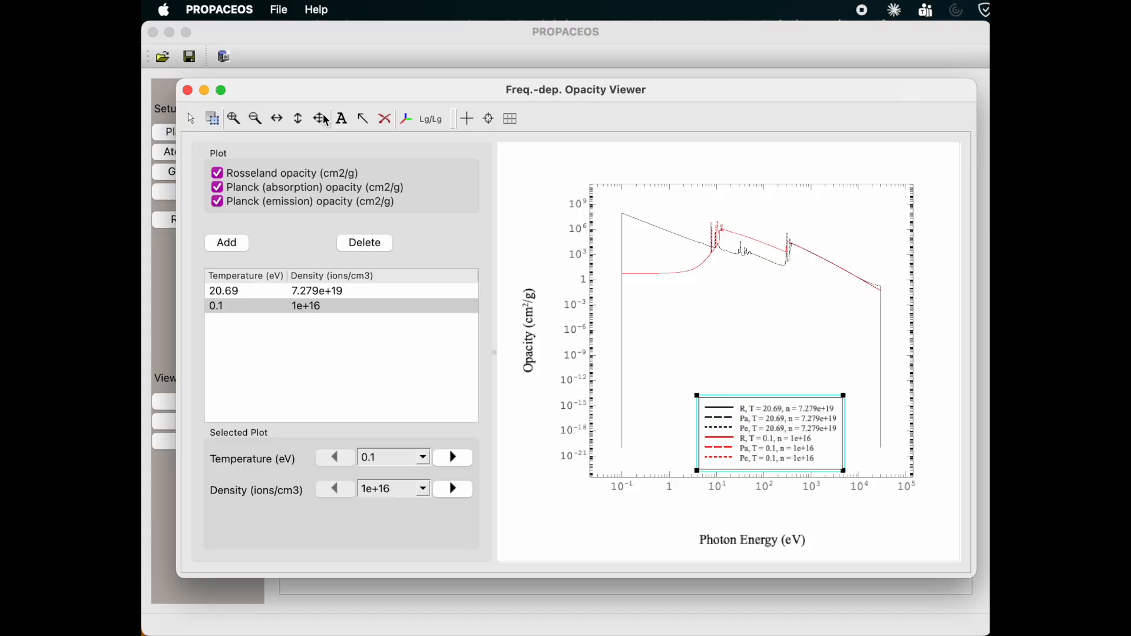
left_click(822, 37)
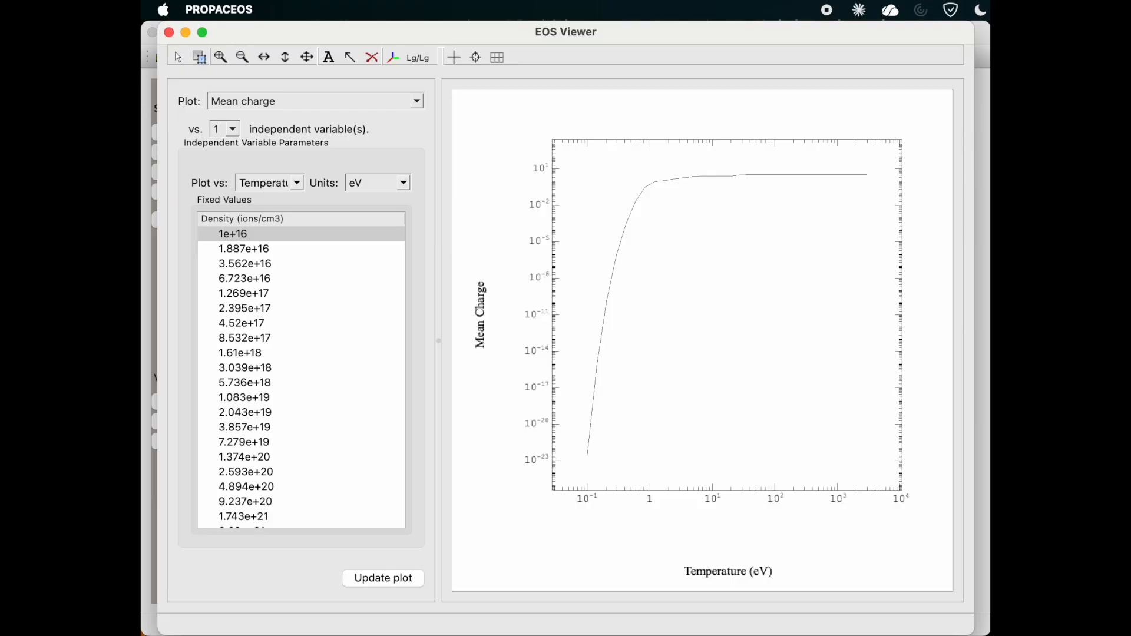
Set the EOS plot to show total pressure against density.
left_click(418, 102)
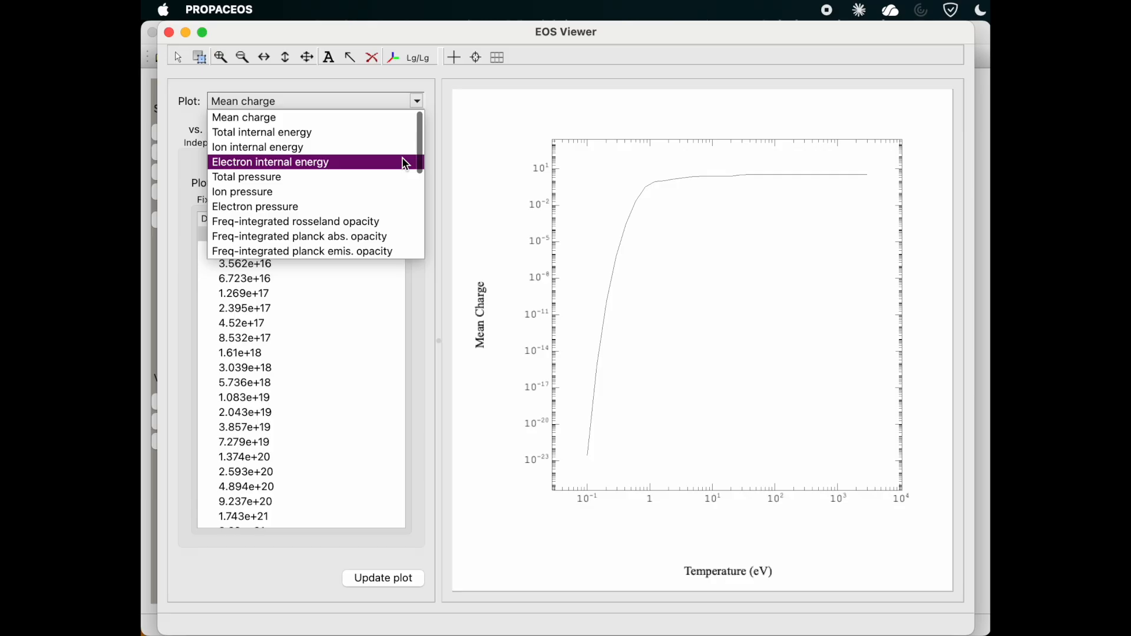
scroll(406, 164, "down", 5)
scroll(406, 165, "down", 3)
scroll(405, 164, "up", 5)
scroll(406, 164, "up", 2)
left_click(376, 179)
left_click(298, 183)
left_click(292, 214)
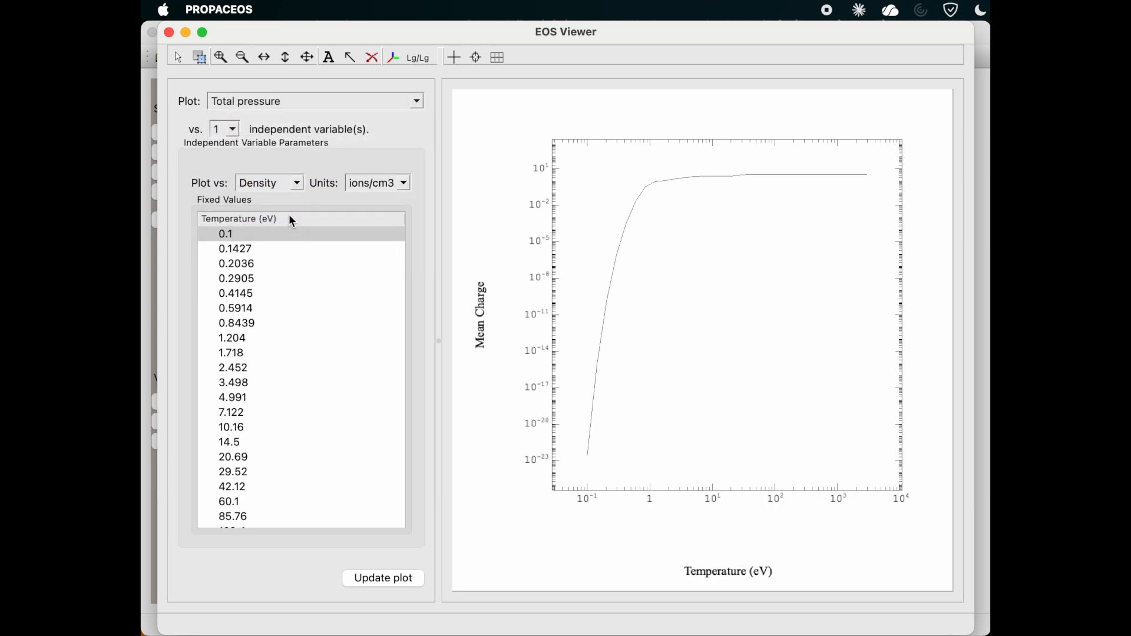
Select all fixed temperatures from 0.1 to 3000 eV and update the total pressure plot.
left_click(290, 234)
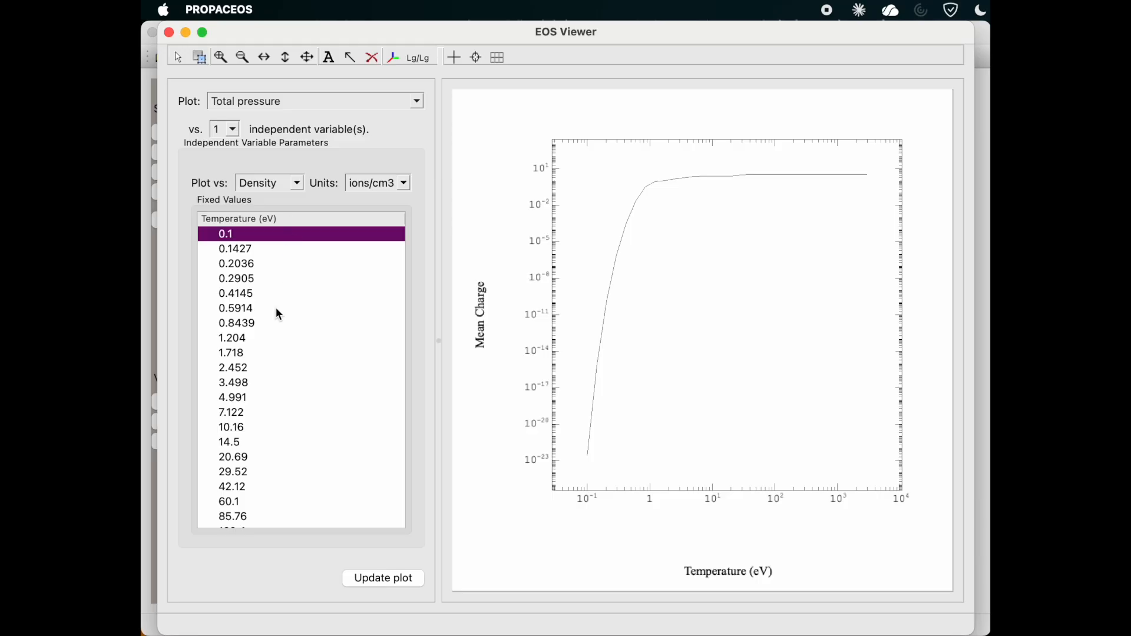
scroll(277, 294, "down", 5)
left_click(279, 512, "shift")
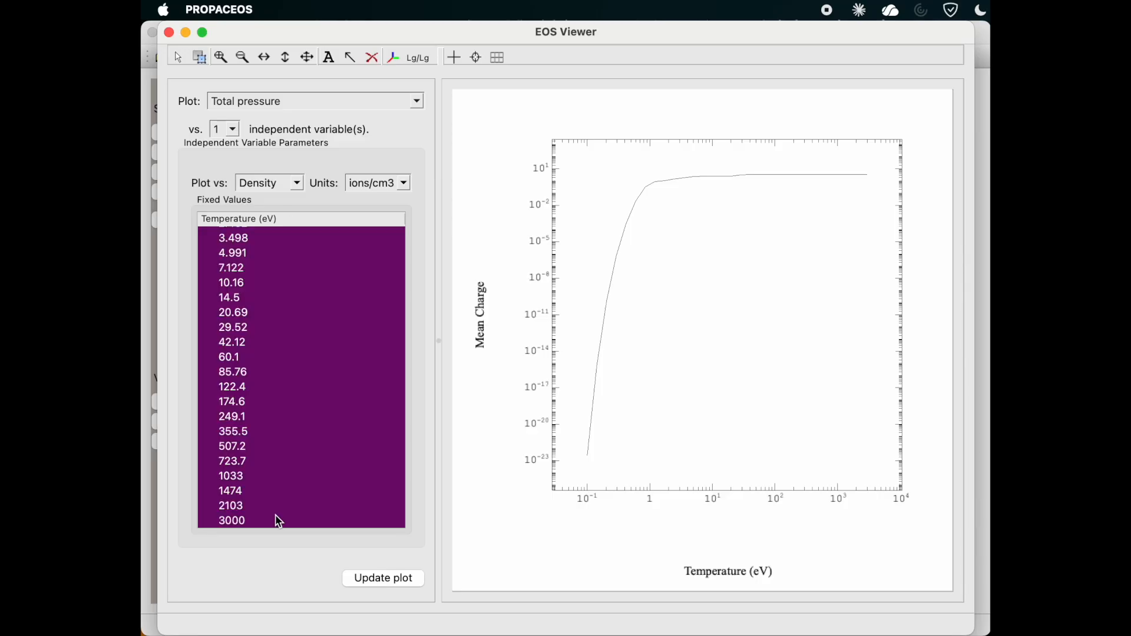
left_click(379, 579)
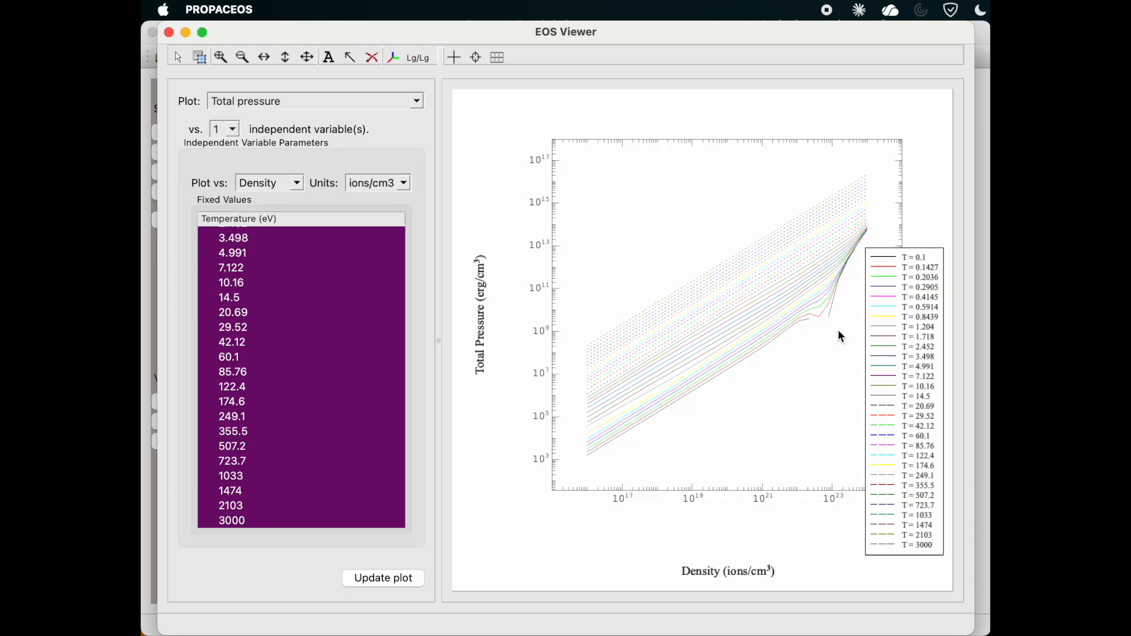
key("super+shift+5")
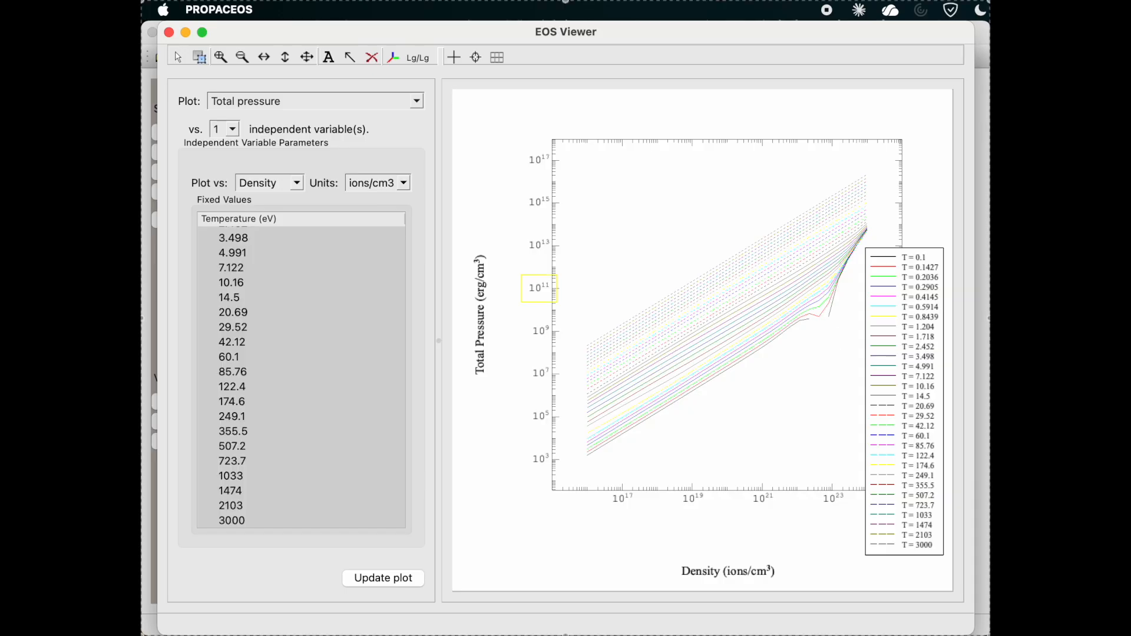
Set the EOS plot to show mean charge against temperature.
left_click(375, 104)
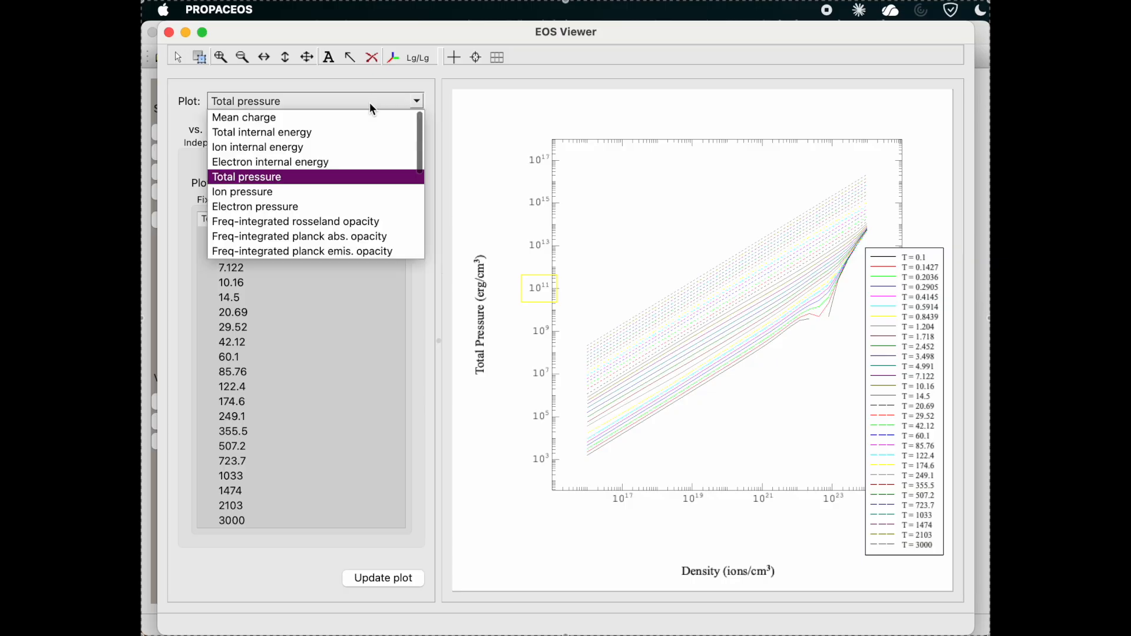
left_click(366, 114)
left_click(296, 182)
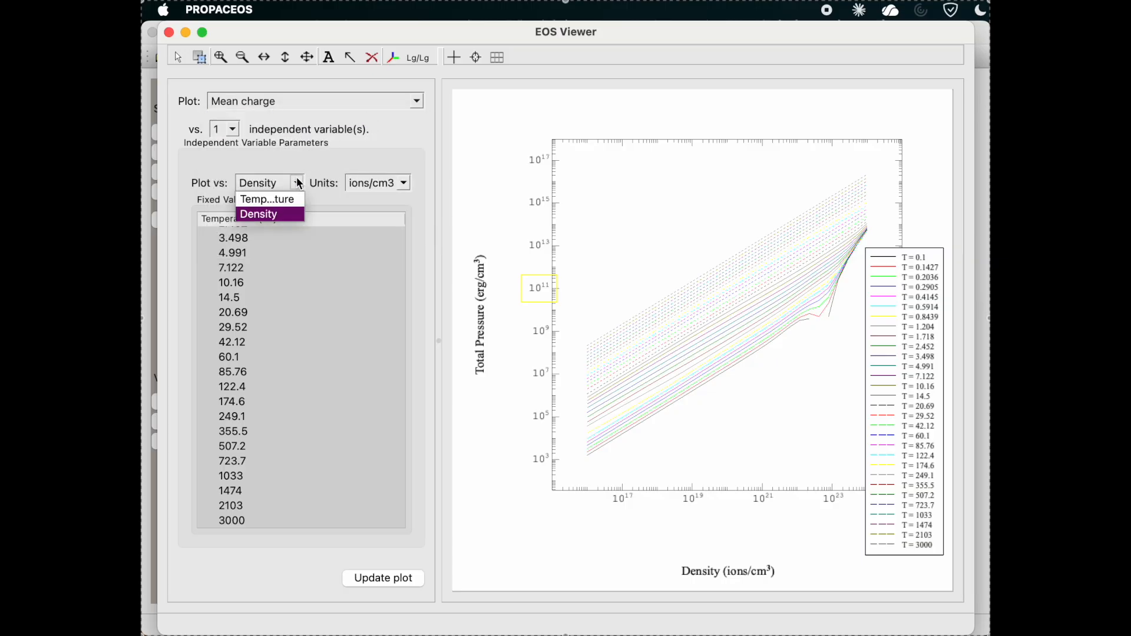
left_click(292, 201)
Update the mean charge plot for all densities from 1e+16 to 1e+24 ions/cm3 and set its axis scaling to Lg/Ln.
scroll(320, 275, "up", 5)
scroll(319, 274, "down", 5)
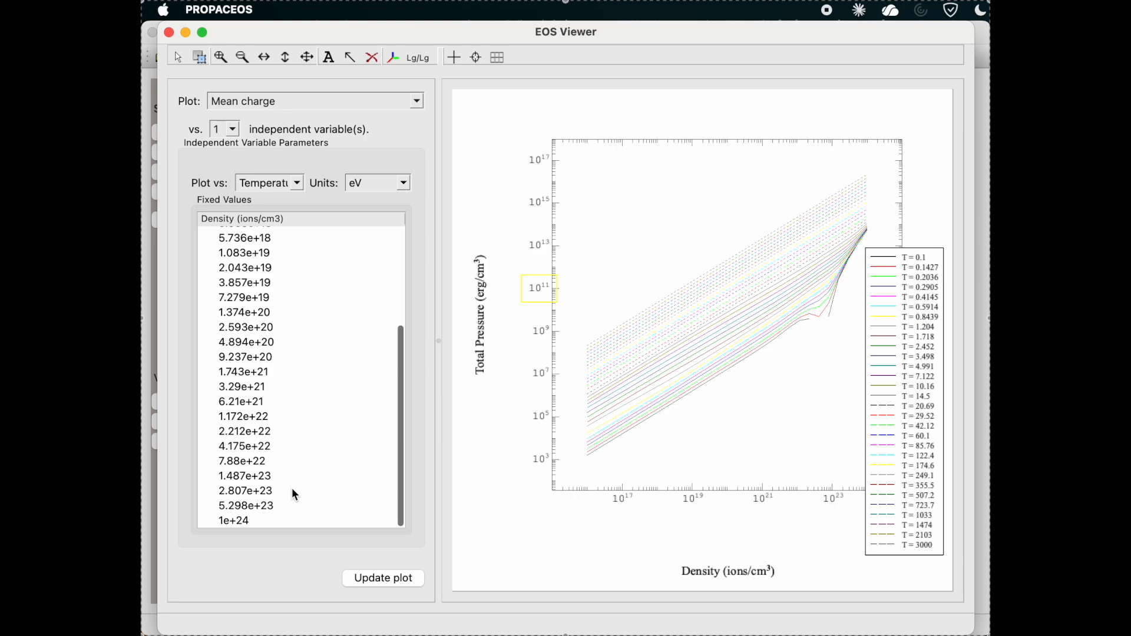
left_click(290, 521, "shift")
left_click(370, 587)
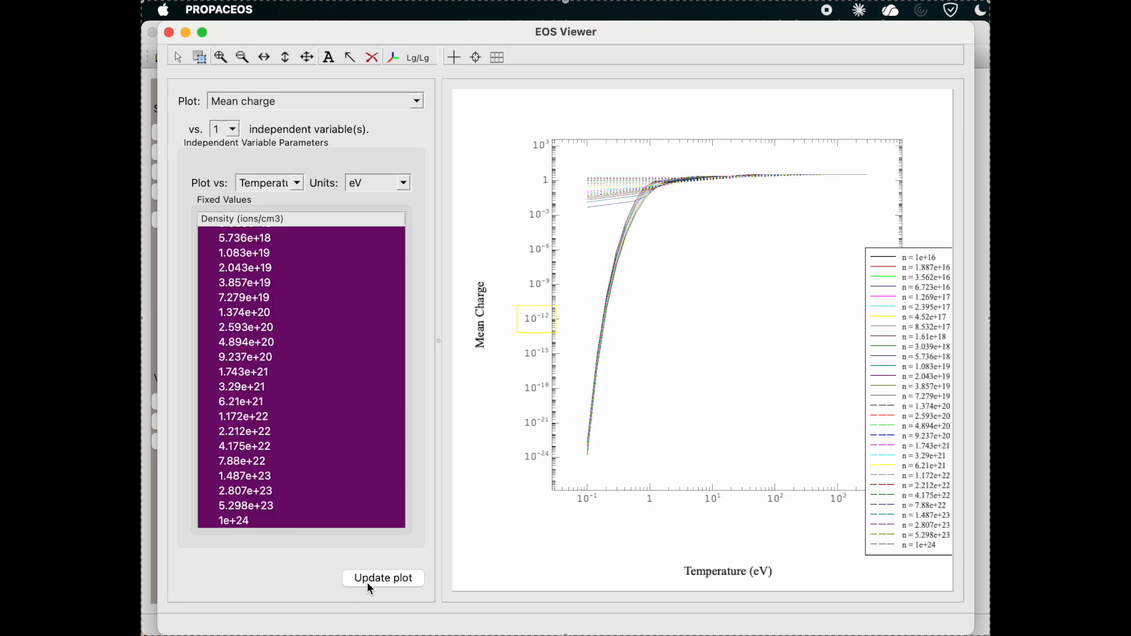
left_click(443, 58)
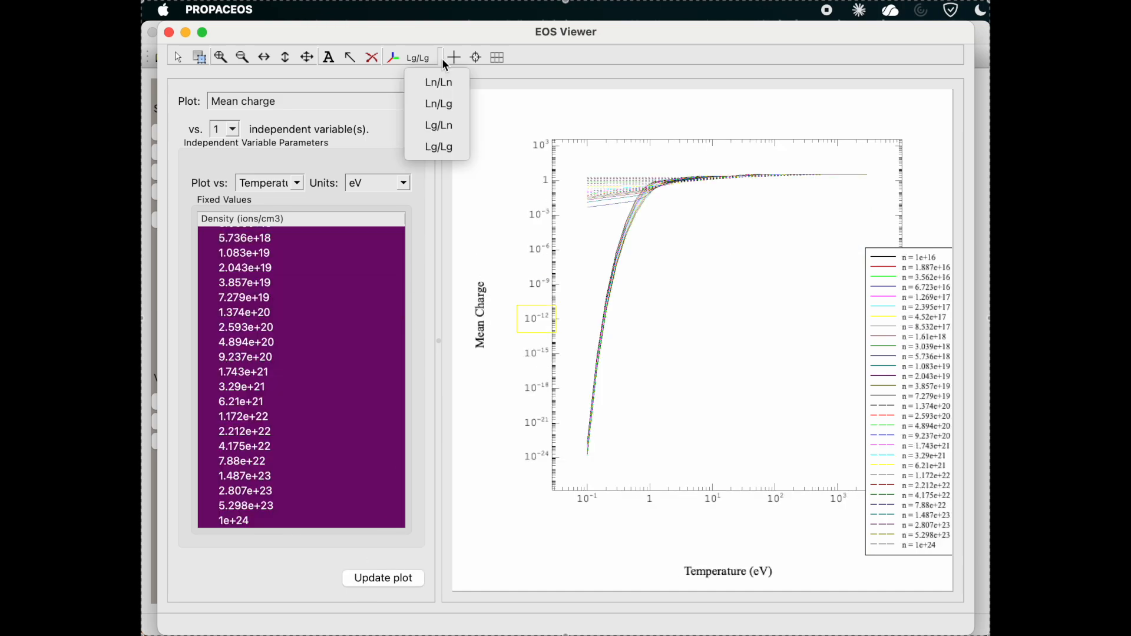
left_click(449, 127)
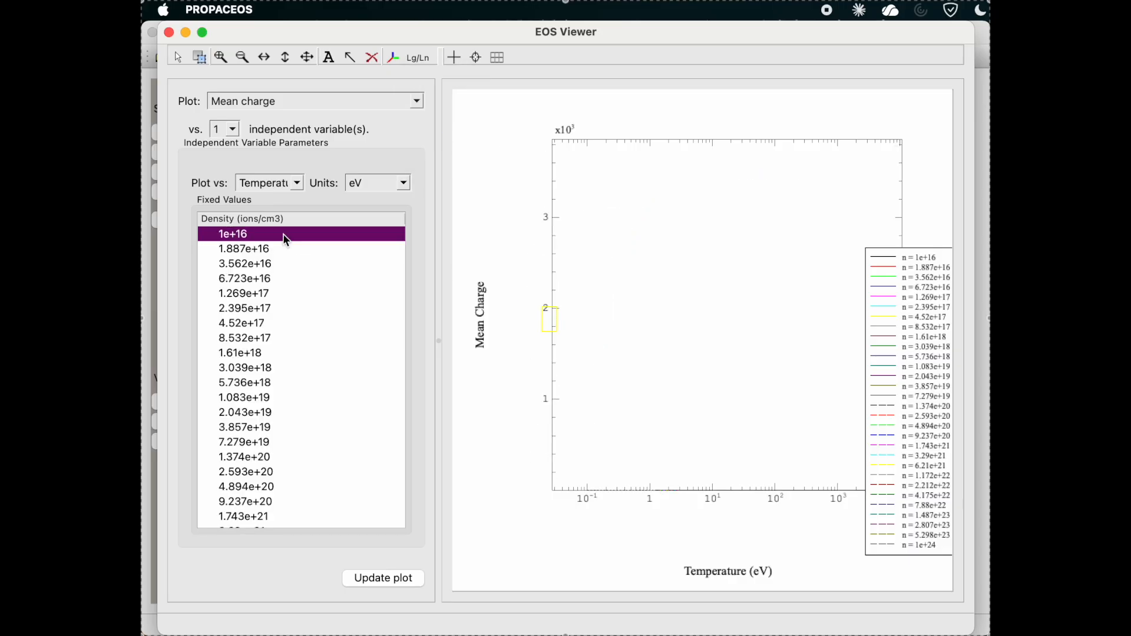
Reselect all fixed densities from 1e+16 to 1e+24 ions/cm3 and update the mean charge plot.
left_click(283, 236)
scroll(283, 238, "down", 5)
left_click(290, 521, "shift")
left_click(371, 583)
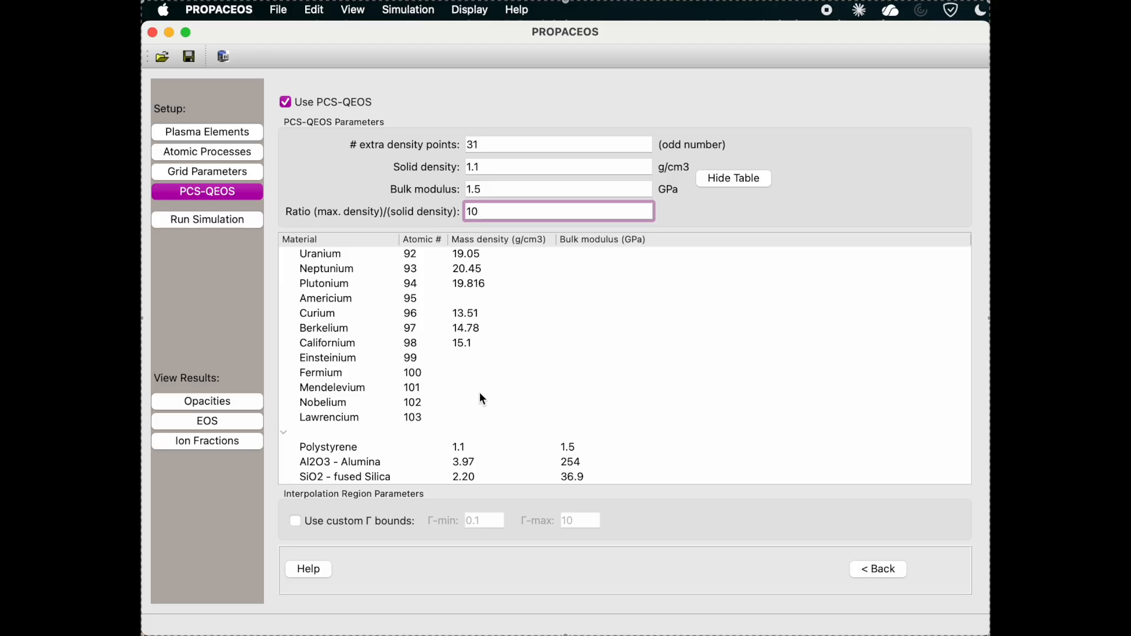
Start loading an EOS/opacity file and save the current workspace as CH on Macintosh HD.
left_click(224, 57)
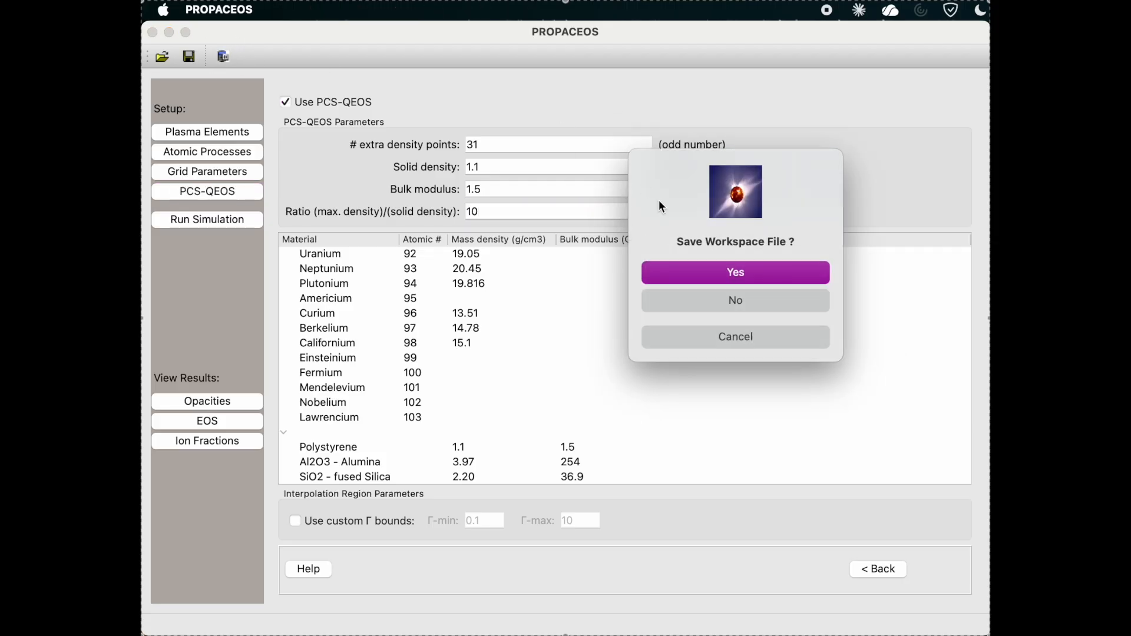
left_click(694, 271)
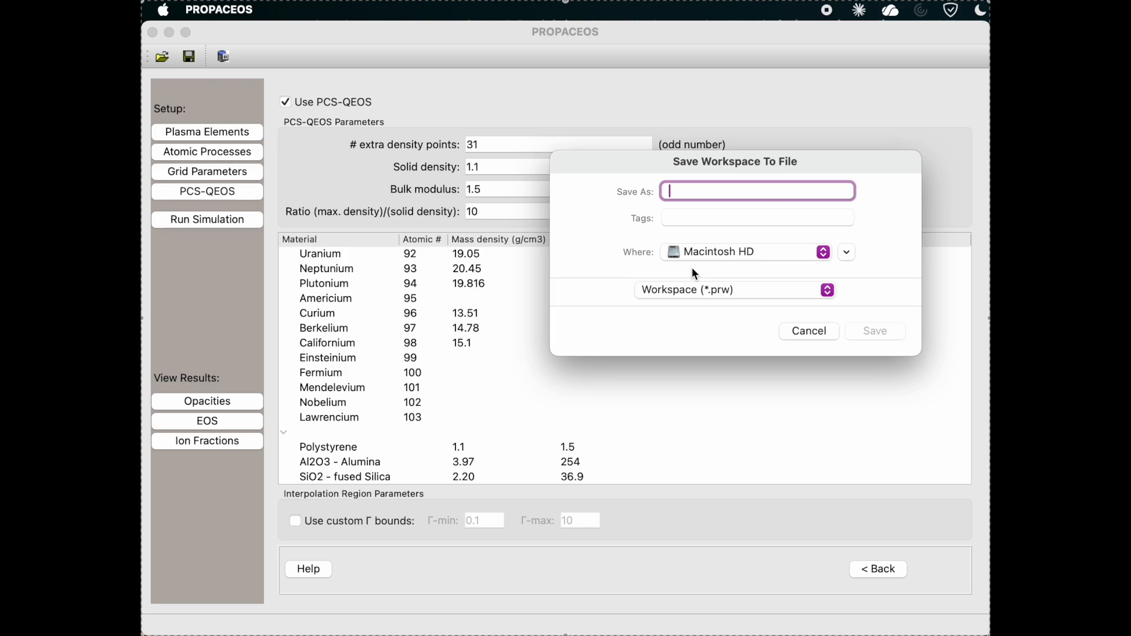
type("CH")
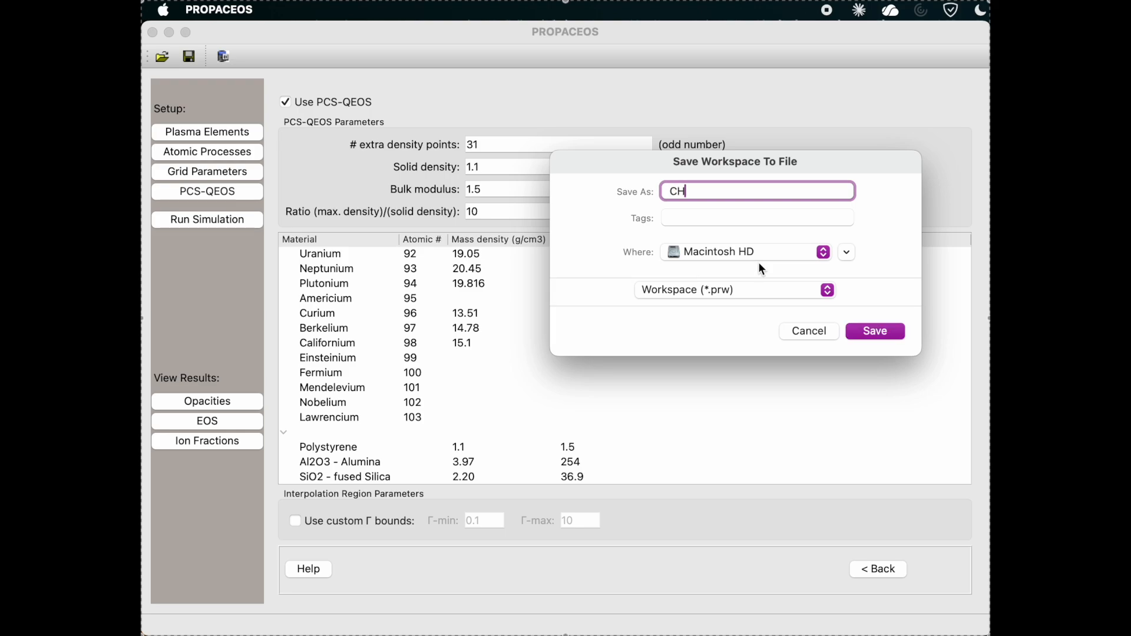
left_click(873, 330)
Open Al.prp from the bin folder of PROPACEOS_6.1.0 in the EOS viewer.
double_click(830, 230)
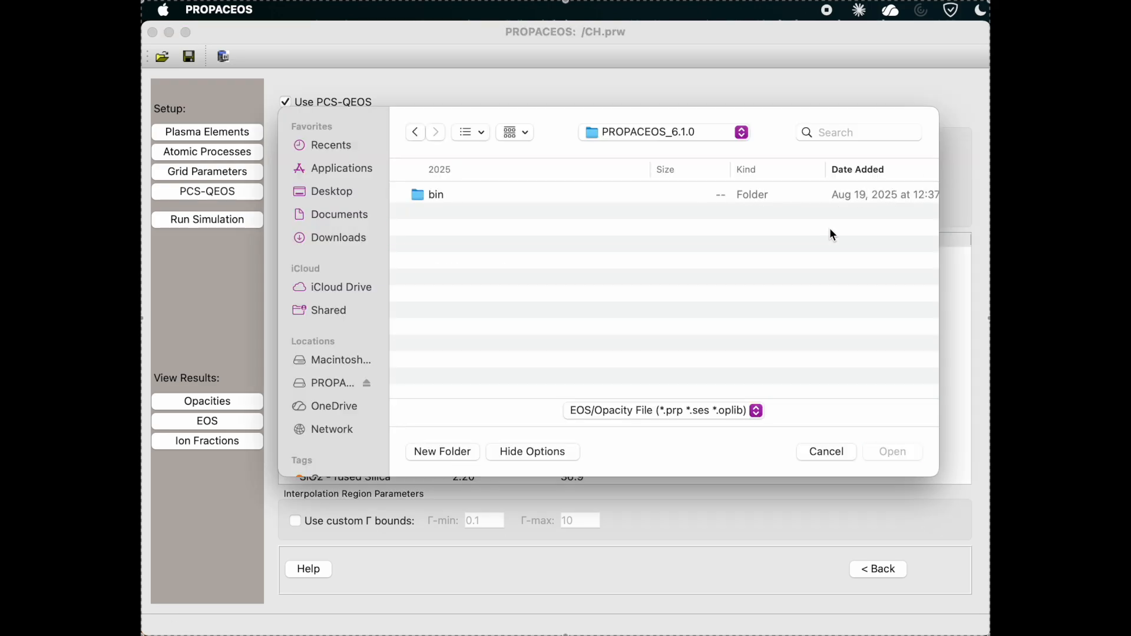
double_click(816, 195)
scroll(817, 206, "down", 3)
scroll(816, 212, "down", 10)
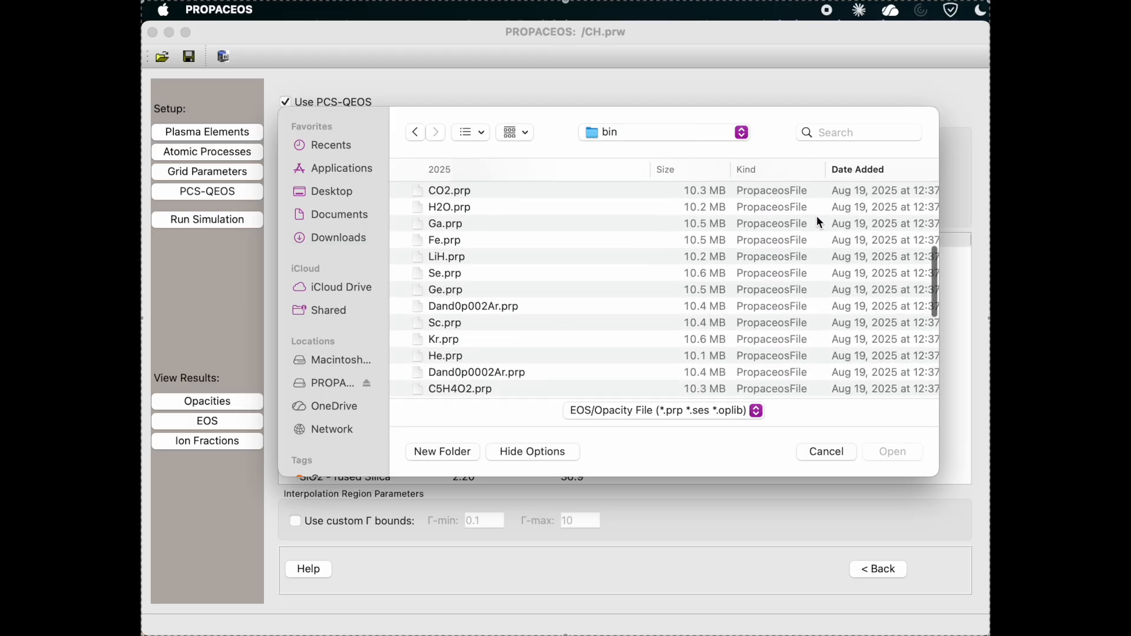
scroll(816, 246, "down", 10)
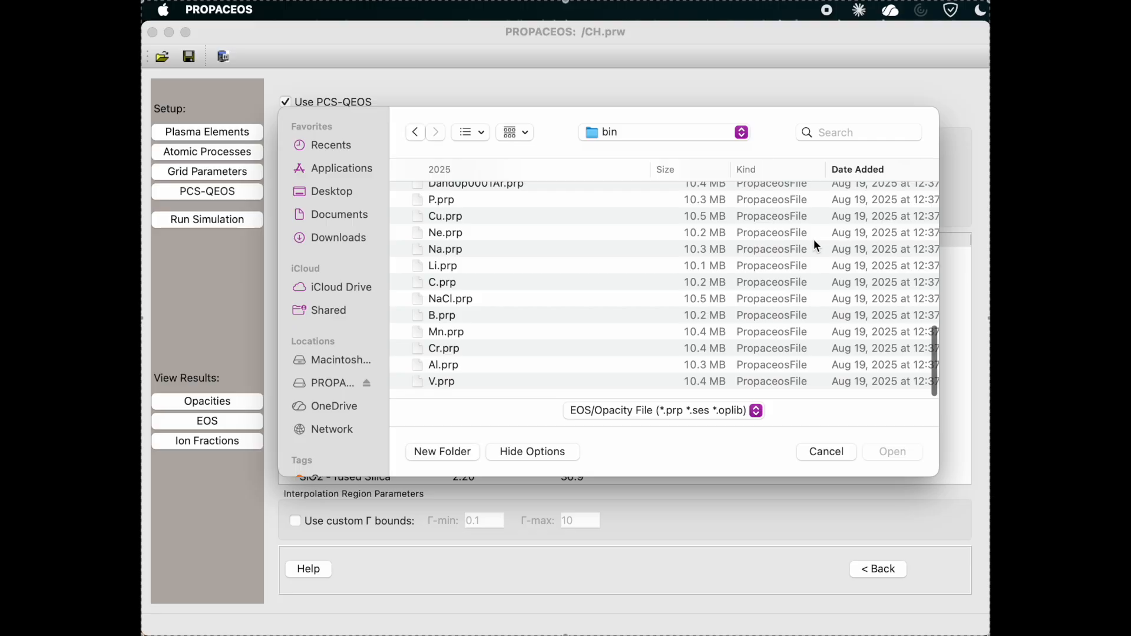
left_click(764, 368)
left_click(894, 452)
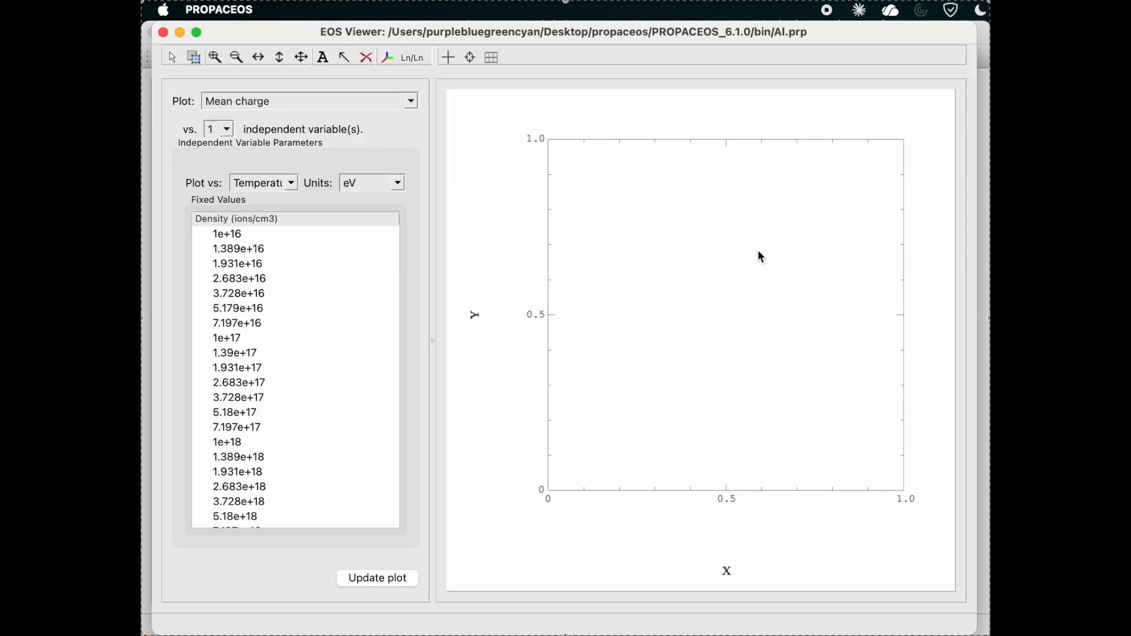
Plot mean charge on Lg/Ln axes for all densities from 1e+16 to 1e+25 ions/cm3 and probe points along the curves.
left_click(435, 64)
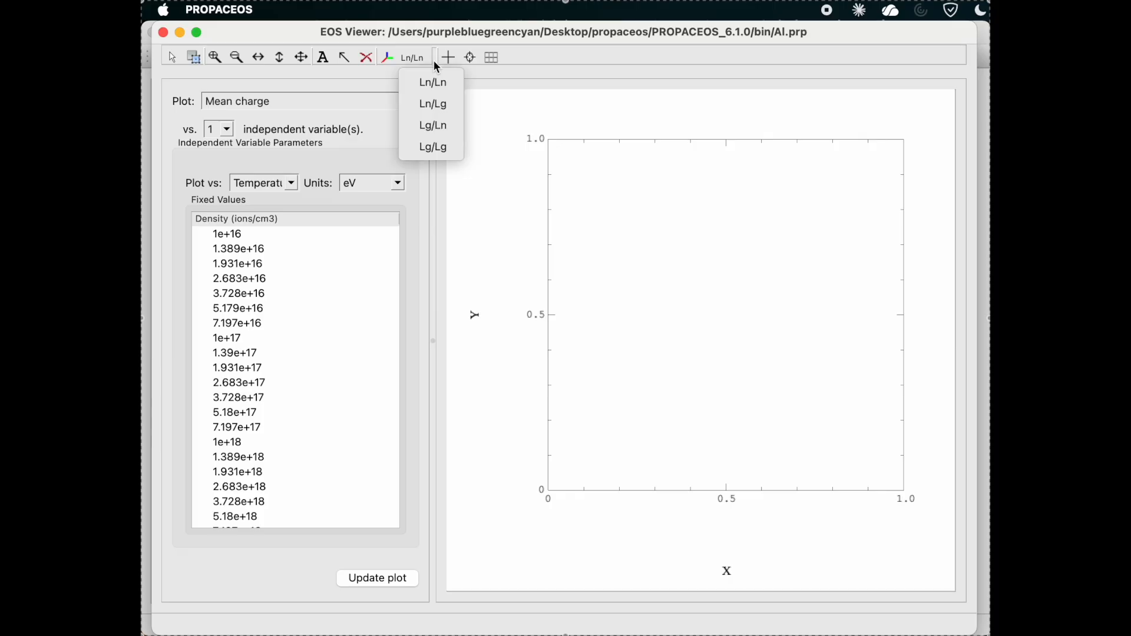
left_click(438, 126)
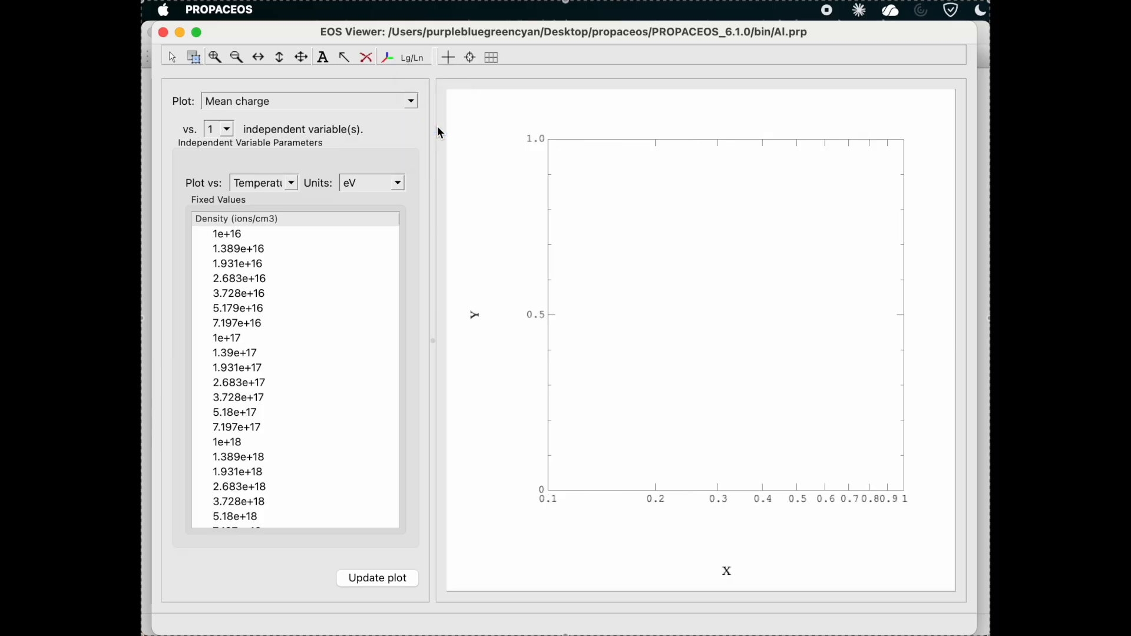
left_click(353, 234)
scroll(353, 233, "down", 15)
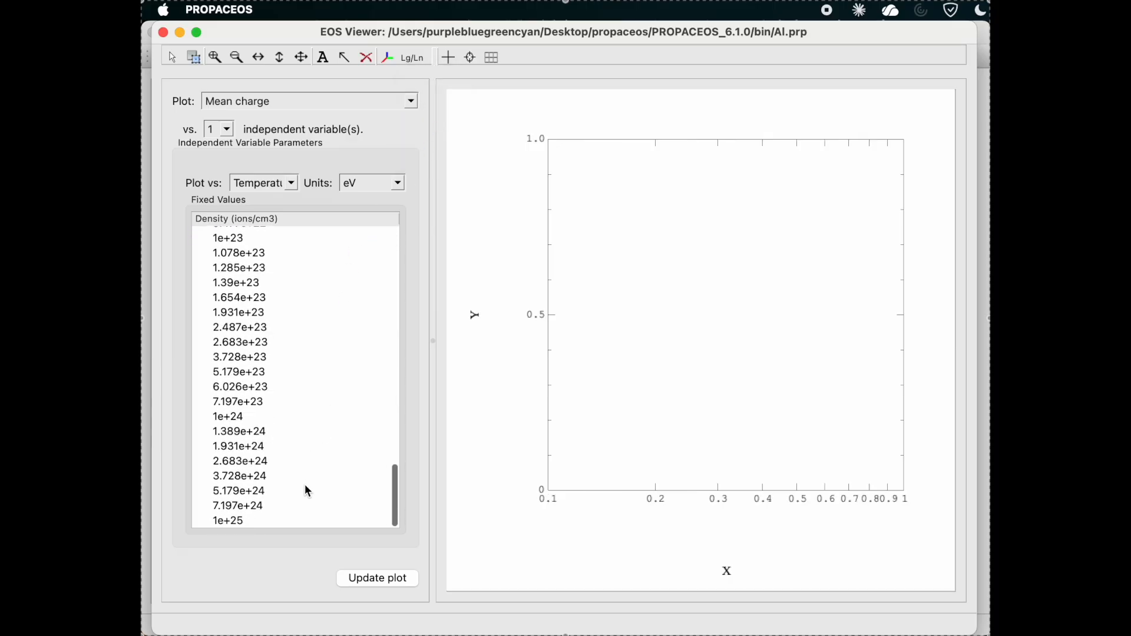
left_click(295, 521, "shift")
left_click(377, 580)
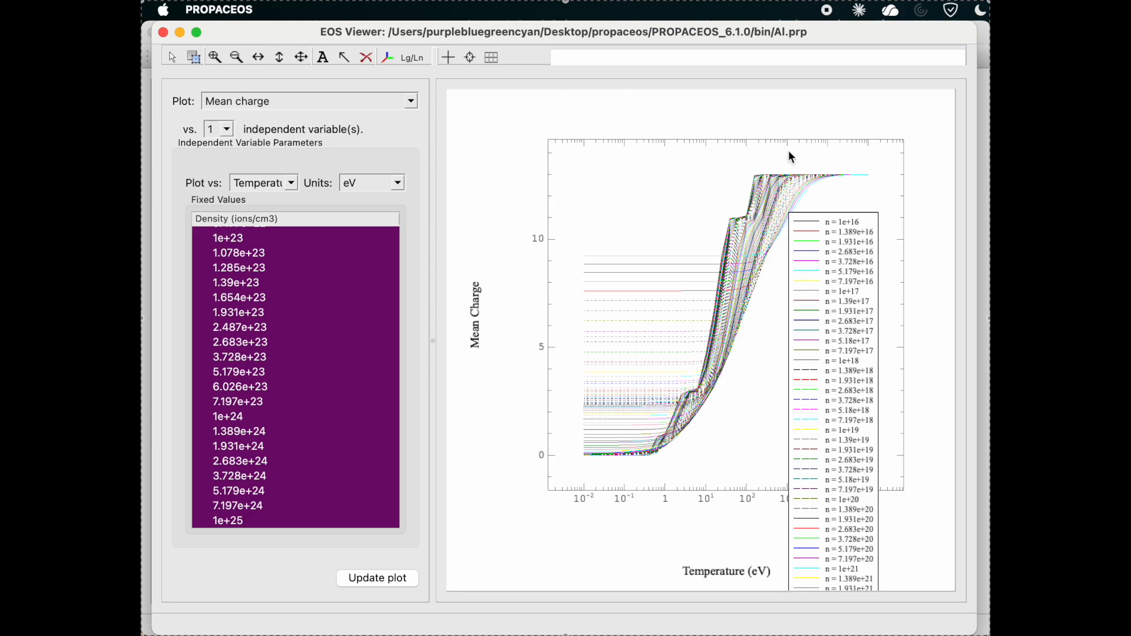
left_click(807, 178)
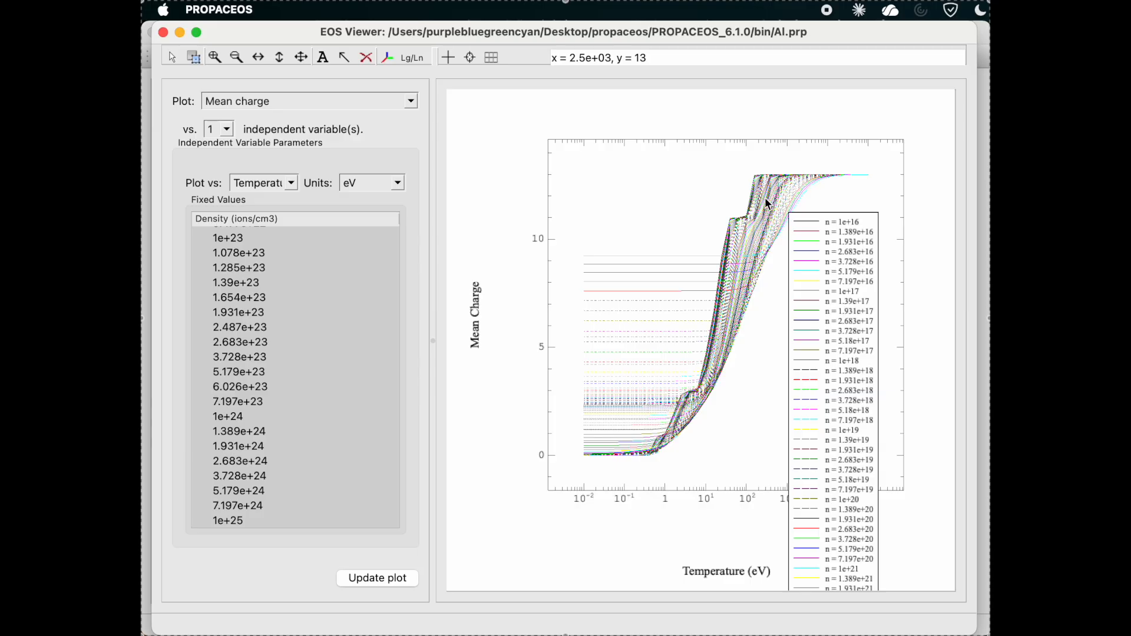
left_click(742, 215)
left_click(694, 388)
Replot mean charge as a contour plot against two variables, temperature and density, and close the EOS viewer.
left_click(228, 129)
left_click(224, 161)
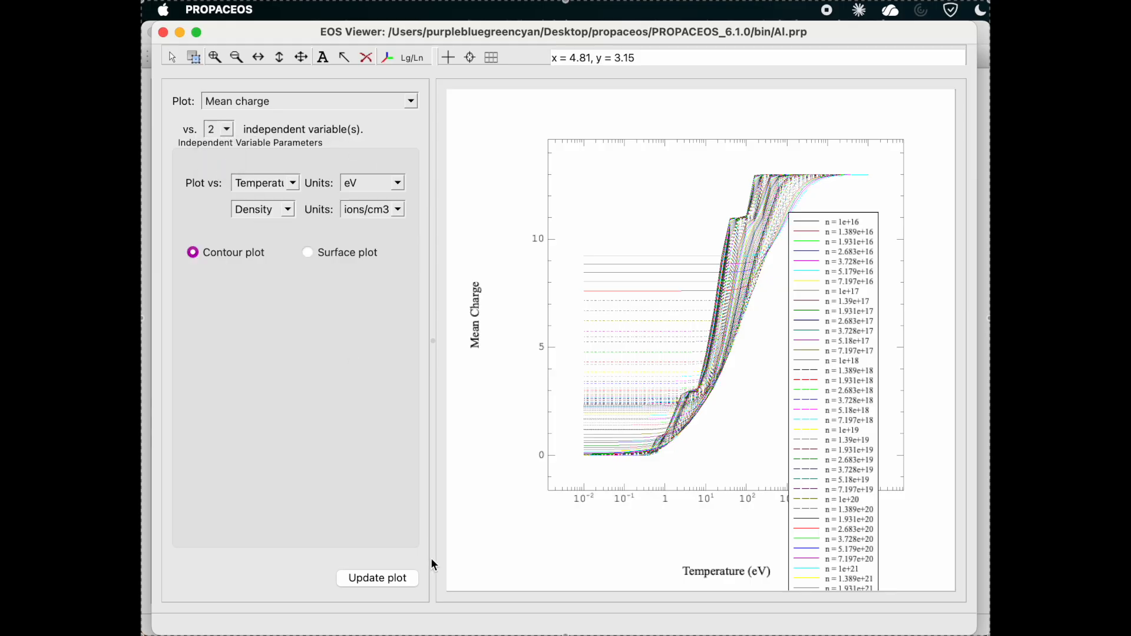
left_click(392, 577)
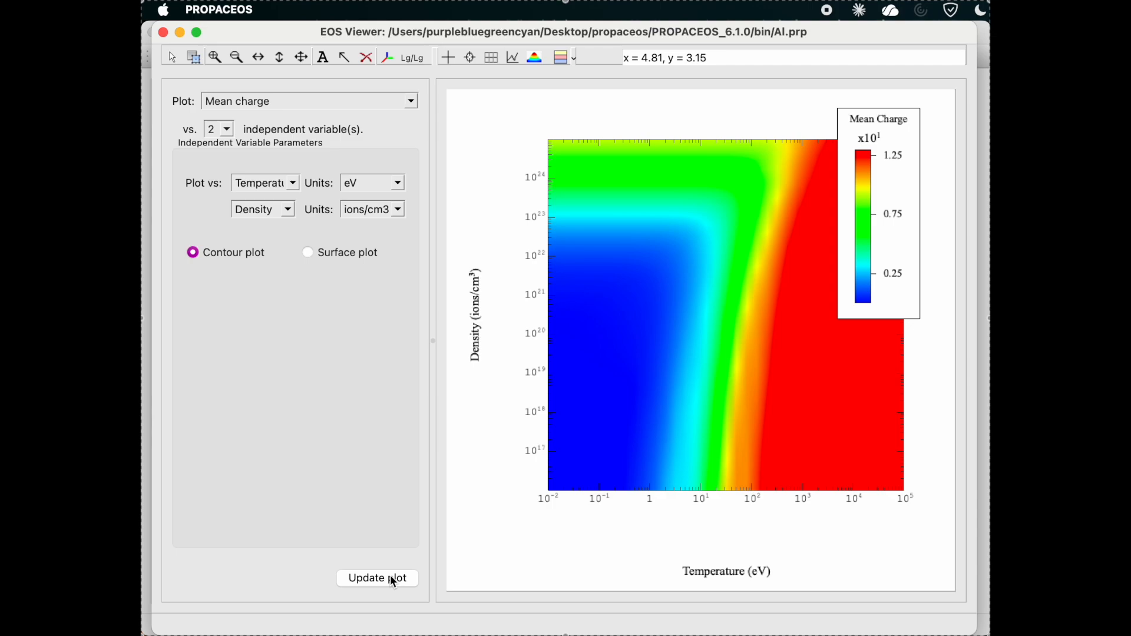
left_click(163, 33)
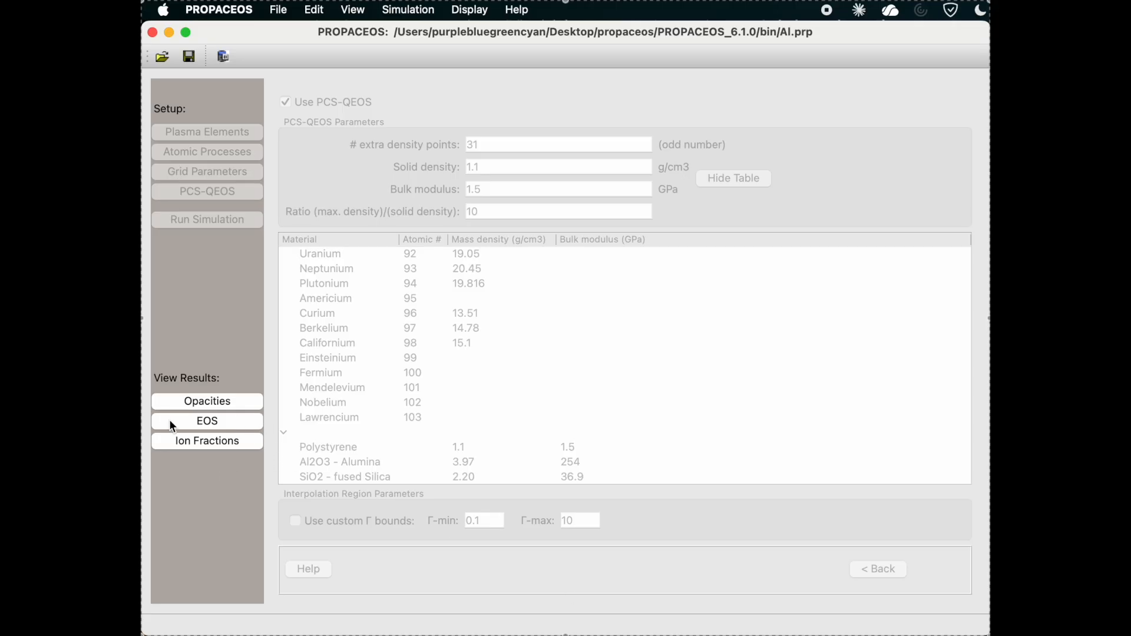
Load CH.prp from the CH folder without saving the current workspace.
left_click(220, 59)
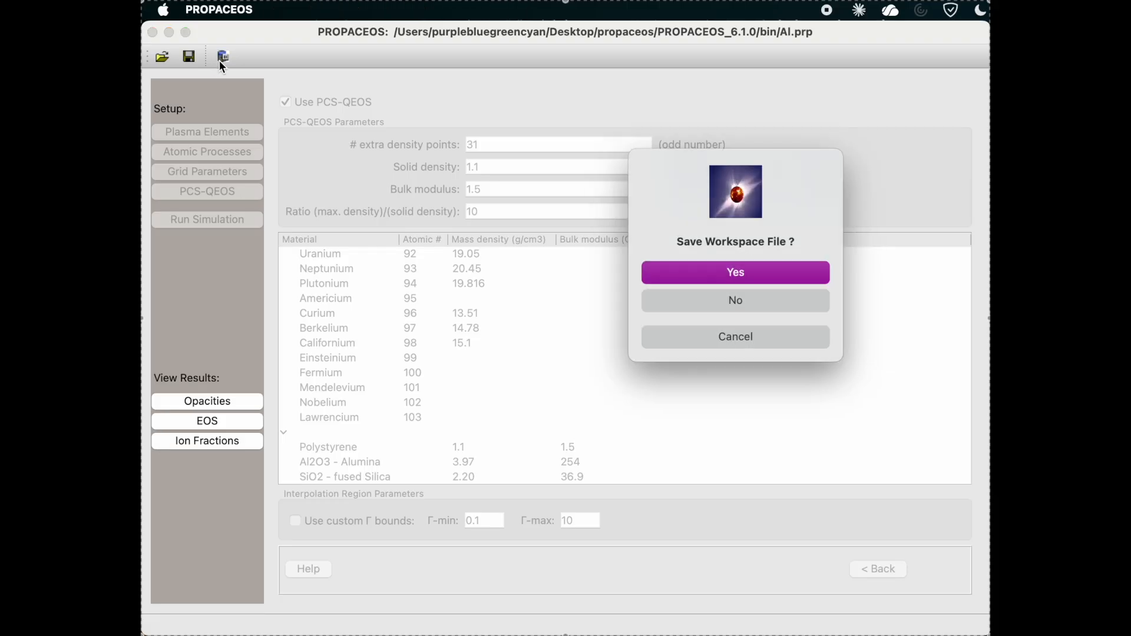
left_click(678, 304)
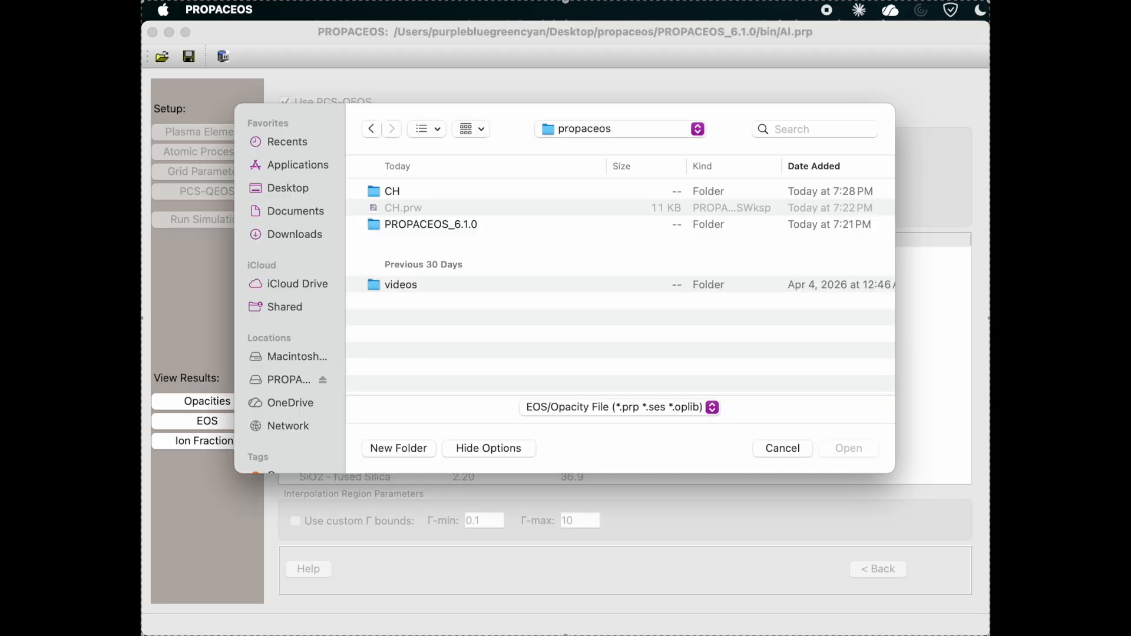
double_click(777, 186)
left_click(777, 186)
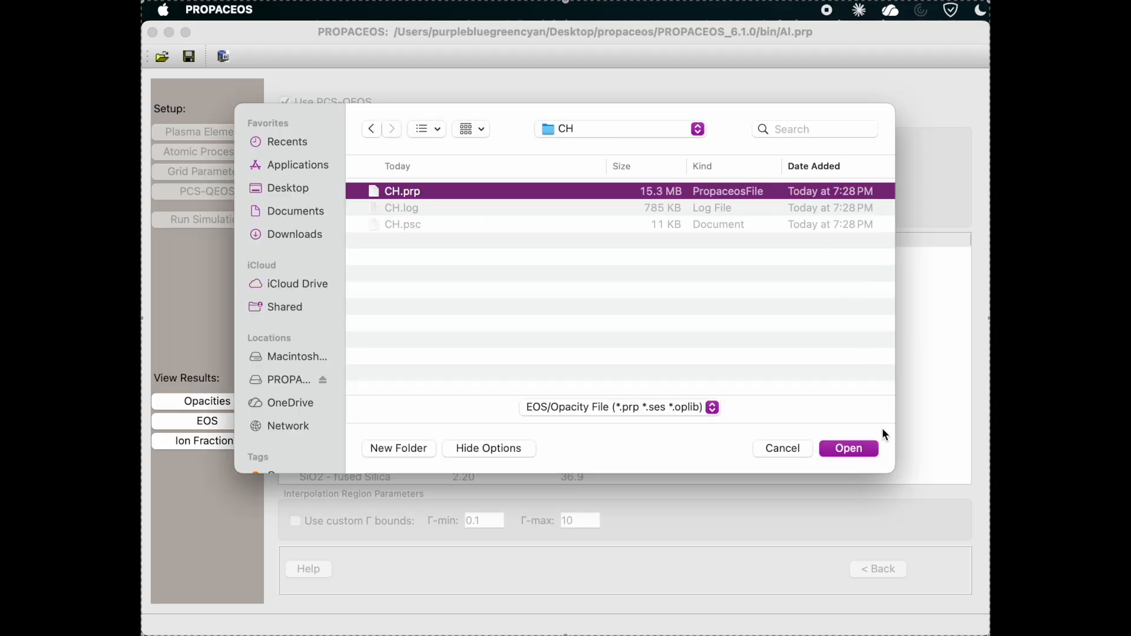
left_click(861, 450)
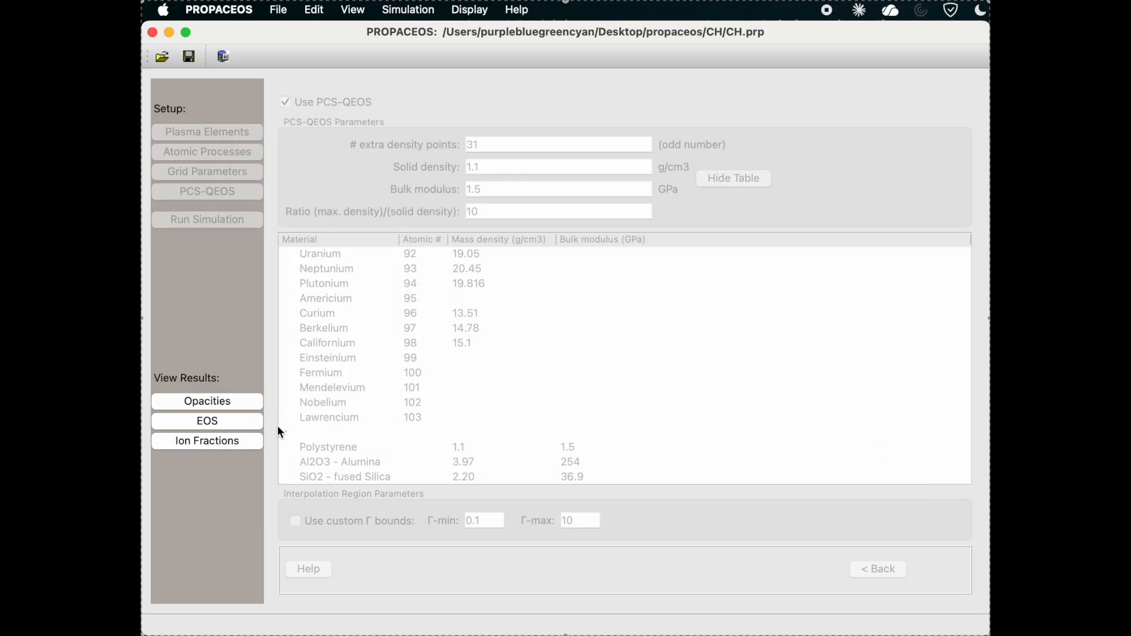
Open the ionization fractions viewer and review its element and x-axis quantity options, keeping C and Ionization Stage.
left_click(241, 448)
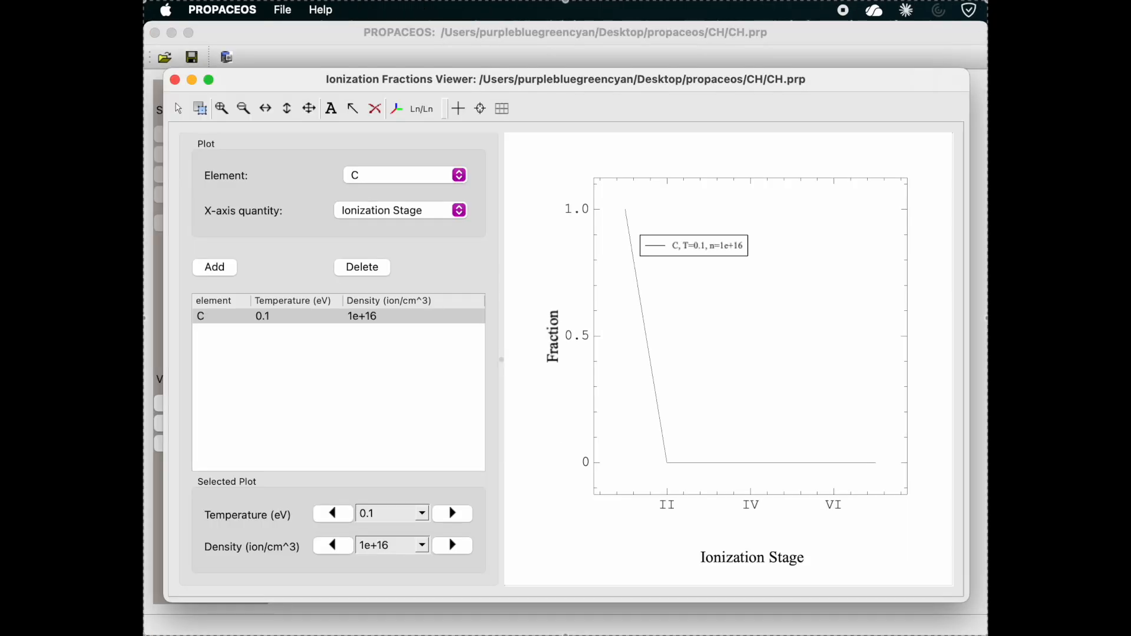
left_click(460, 175)
left_click(464, 175)
left_click(463, 212)
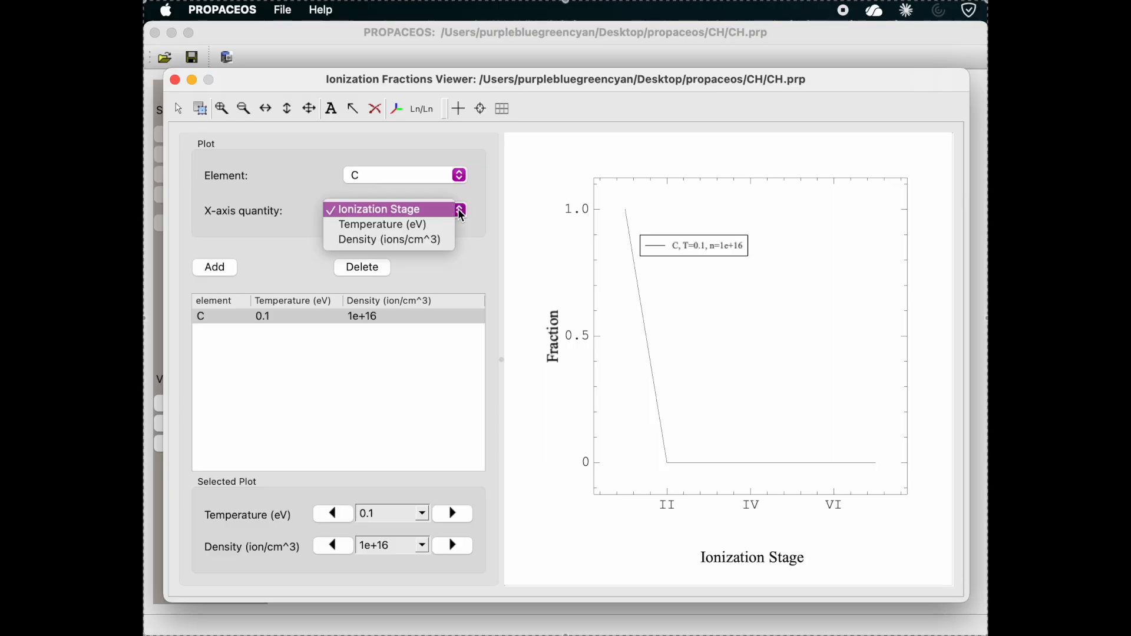
left_click(475, 236)
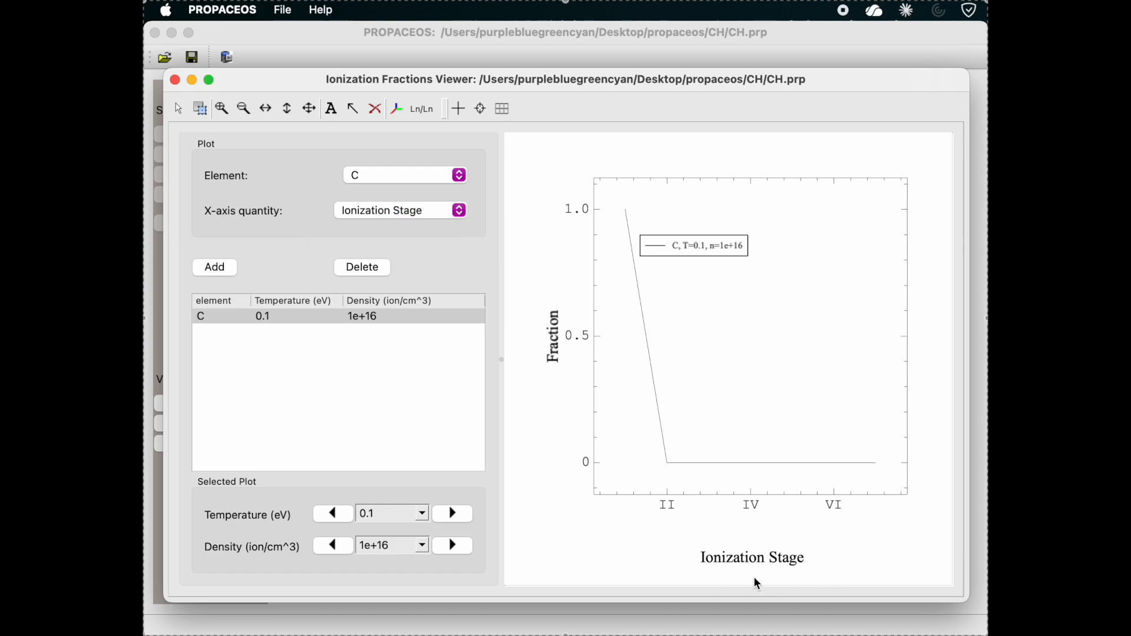
Set the temperature of the carbon ionization fraction curve to 249.1 eV.
left_click(461, 514)
left_click(462, 515)
left_click(462, 515)
left_click(462, 515)
left_click(462, 515)
left_click(462, 515)
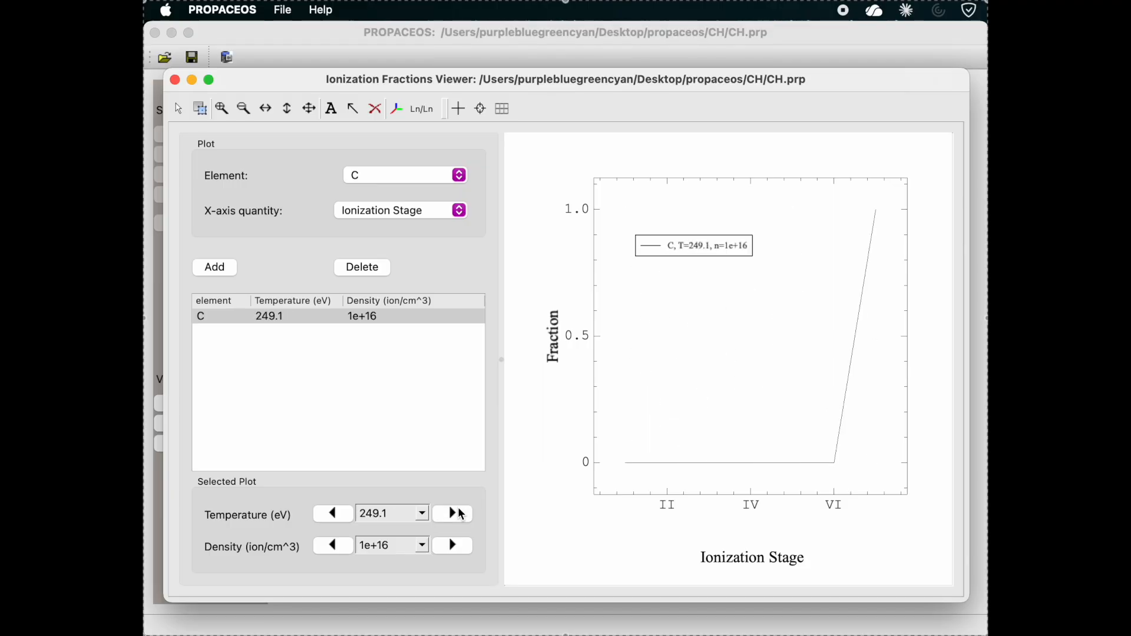
Add a second carbon curve and set its temperature to 14.5 eV.
left_click(231, 264)
left_click(457, 515)
left_click(459, 515)
left_click(460, 516)
left_click(462, 516)
left_click(465, 520)
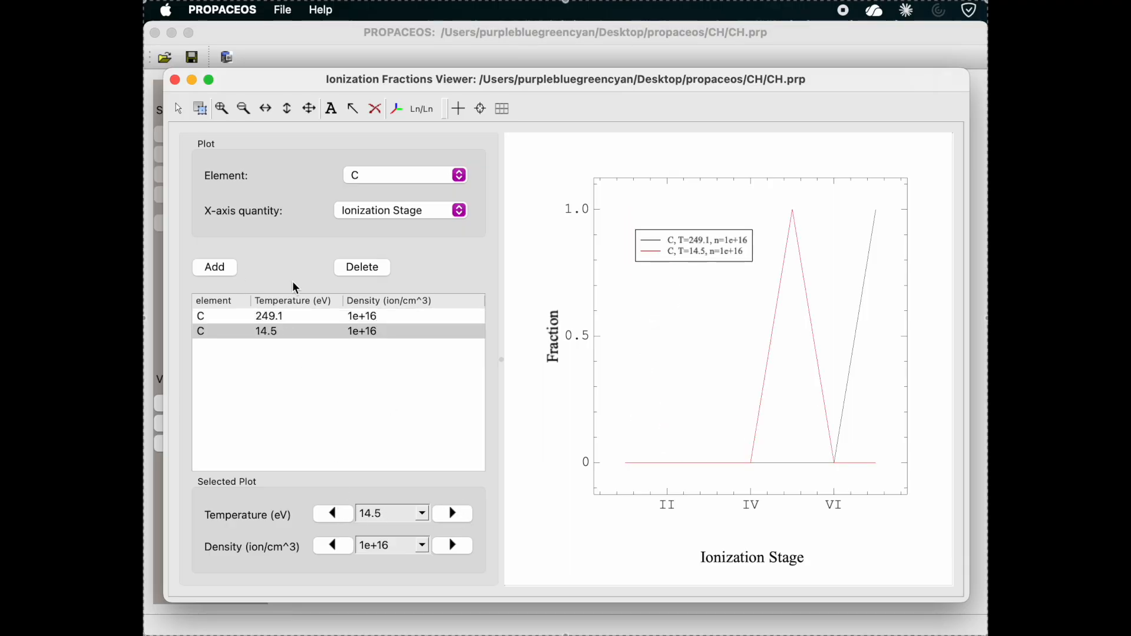
Add a third carbon curve and set its temperature to 1.718 eV.
left_click(210, 268)
left_click(452, 514)
left_click(452, 514)
left_click(452, 514)
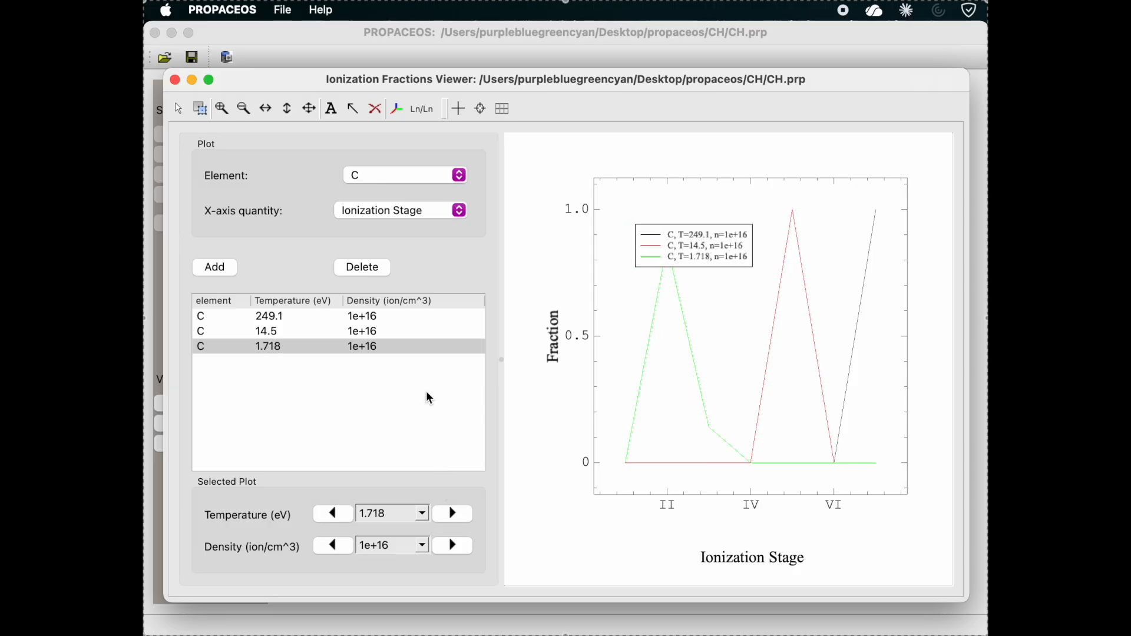
Add a hydrogen curve and set its temperature to 0.2905 eV.
left_click(401, 171)
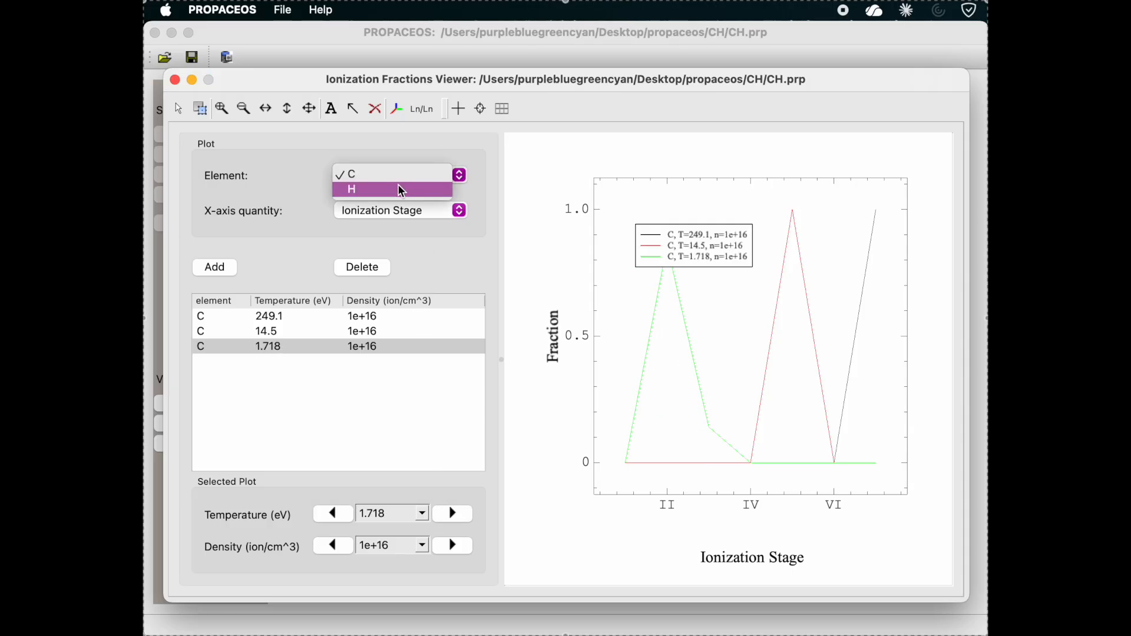
left_click(400, 190)
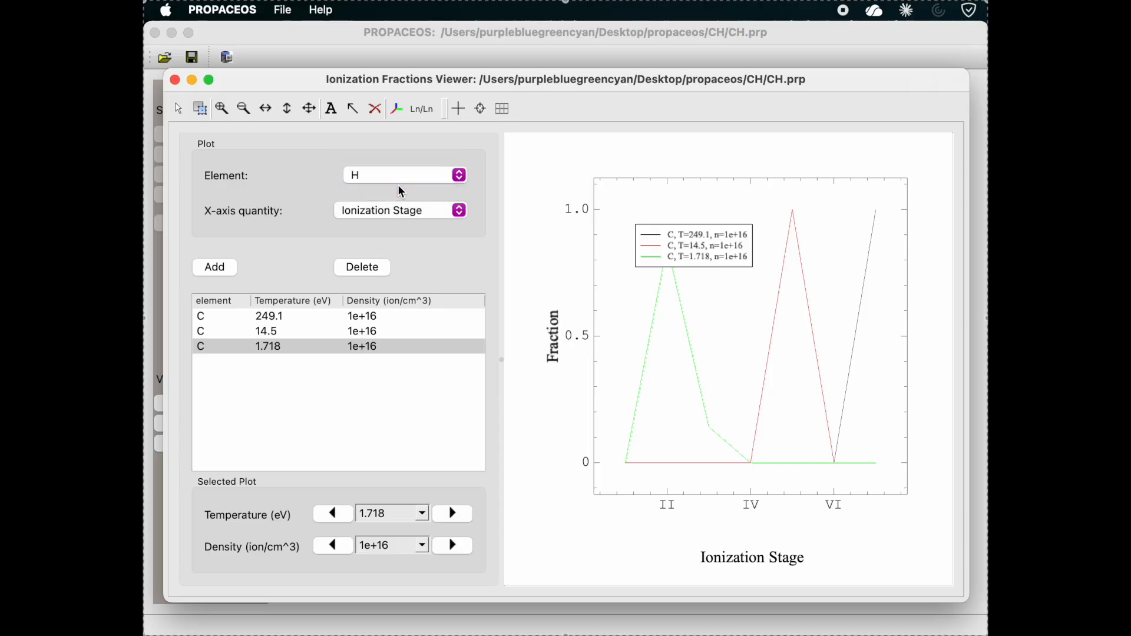
left_click(231, 267)
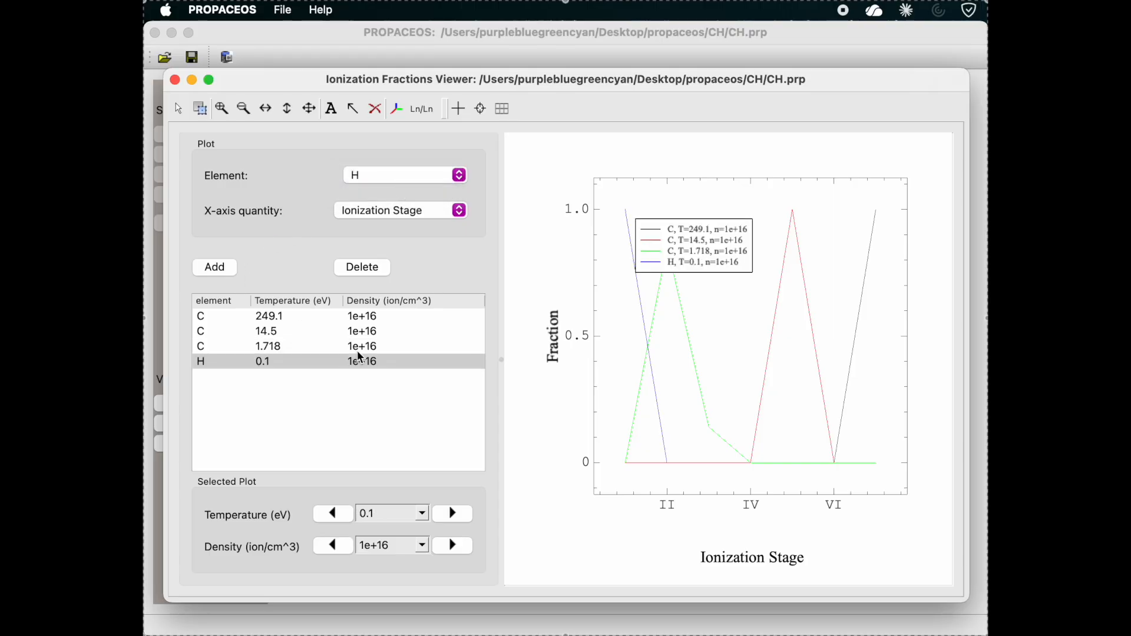
left_click(452, 513)
Add another hydrogen curve and set its temperature to 4.991 eV.
left_click(221, 272)
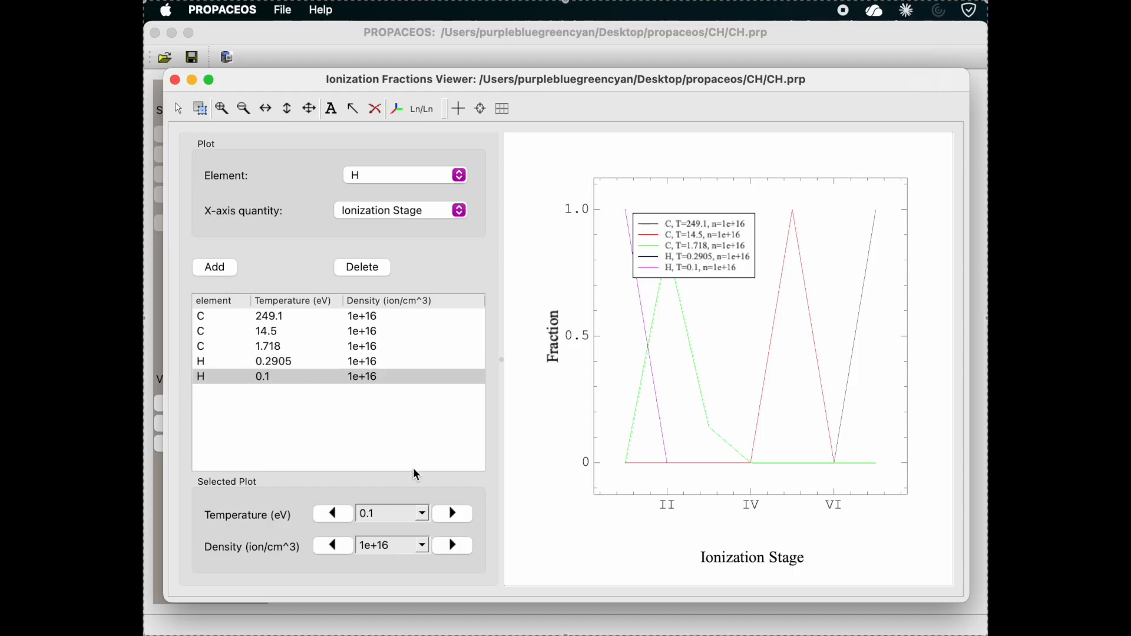
left_click(452, 514)
left_click(453, 514)
left_click(453, 514)
left_click(453, 514)
left_click(454, 515)
left_click(453, 515)
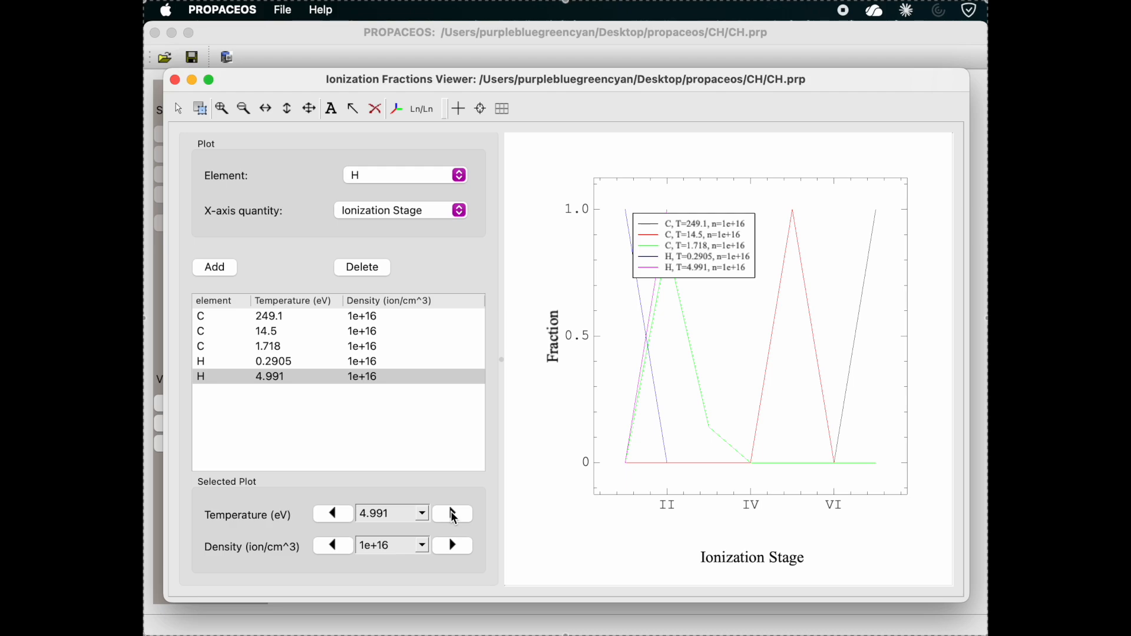
Change the x-axis quantity to Temperature (eV) and accept clearing the plot list.
left_click(408, 206)
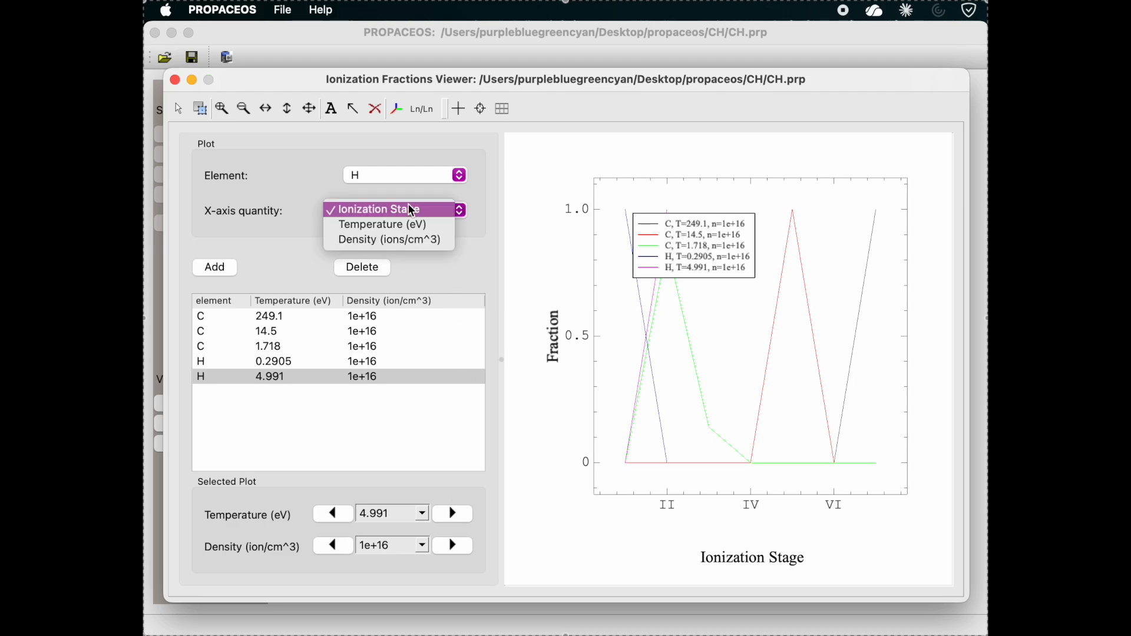
left_click(415, 226)
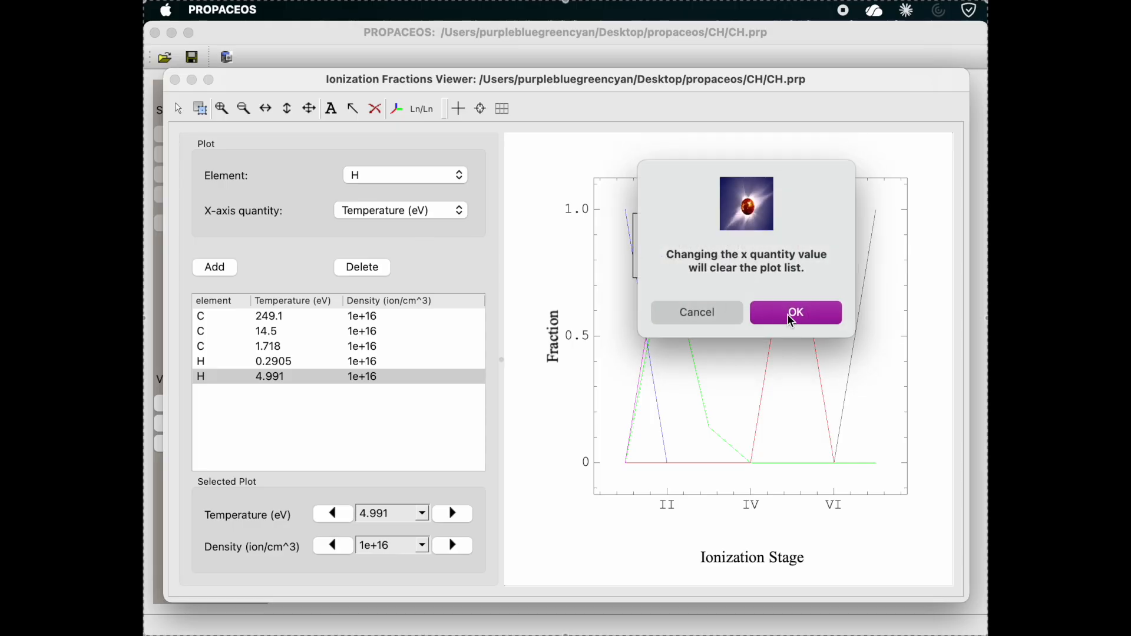
left_click(792, 321)
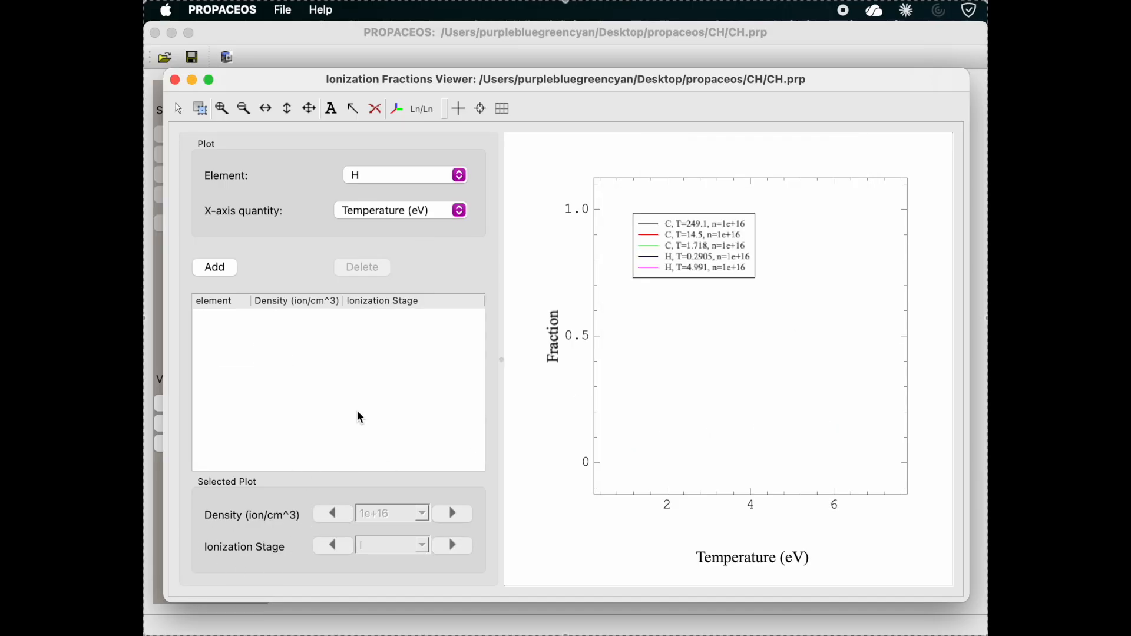
Add a carbon curve at a density of 1e+16 ions/cm3 for ionization stage III.
left_click(408, 174)
left_click(399, 159)
left_click(217, 266)
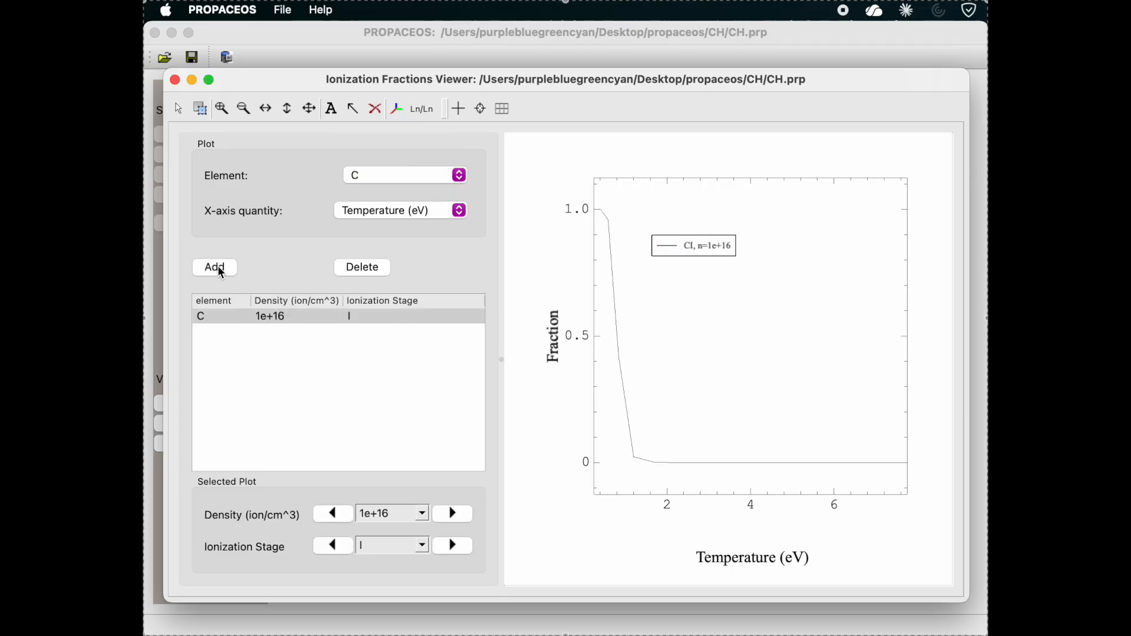
left_click(465, 544)
left_click(465, 543)
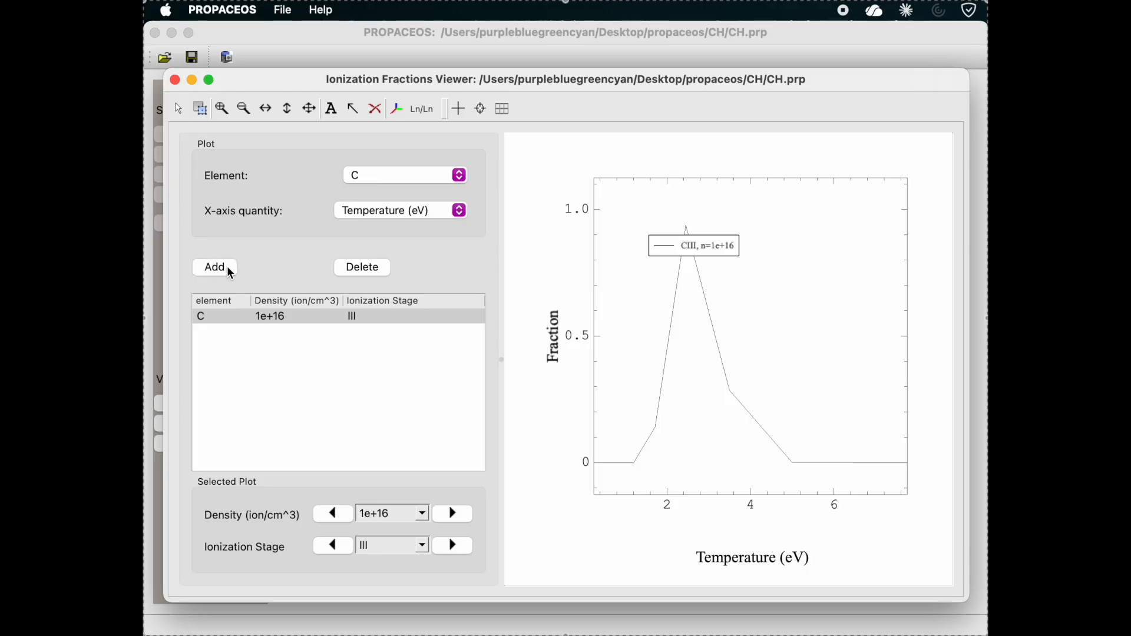
Add two more carbon curves for ionization stages IV and V at 1e+16 ions/cm3.
left_click(230, 270)
left_click(452, 546)
left_click(452, 546)
left_click(452, 546)
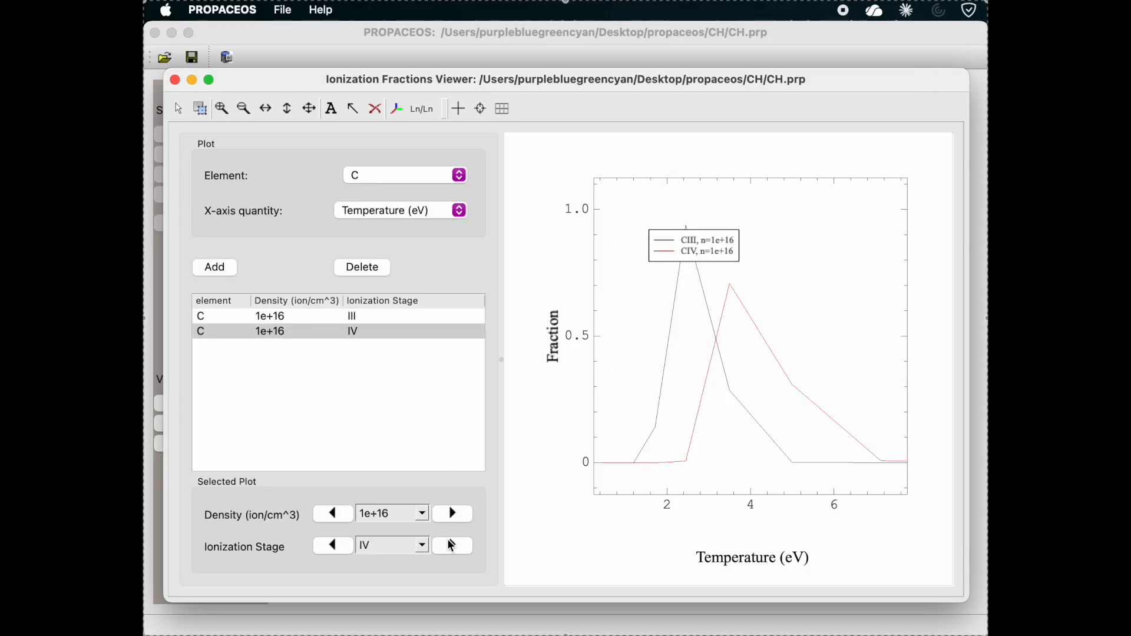
left_click(233, 275)
left_click(454, 546)
left_click(454, 545)
left_click(454, 546)
left_click(454, 546)
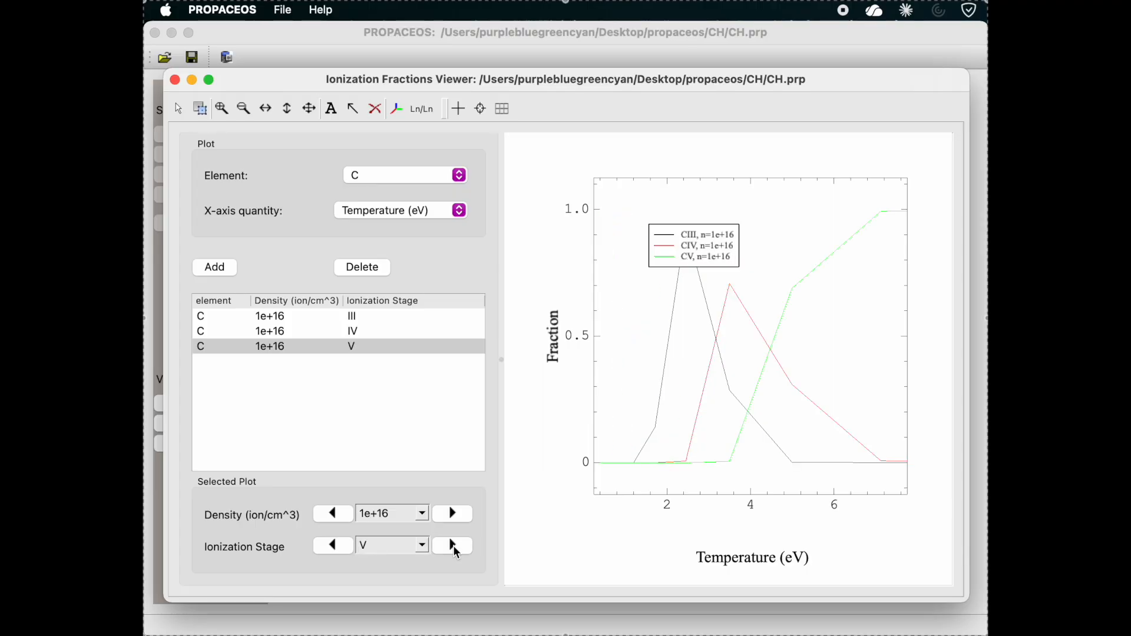
Add hydrogen curves for ionization stages I and II at 1e+16 ions/cm3.
left_click(406, 169)
left_click(397, 192)
left_click(215, 268)
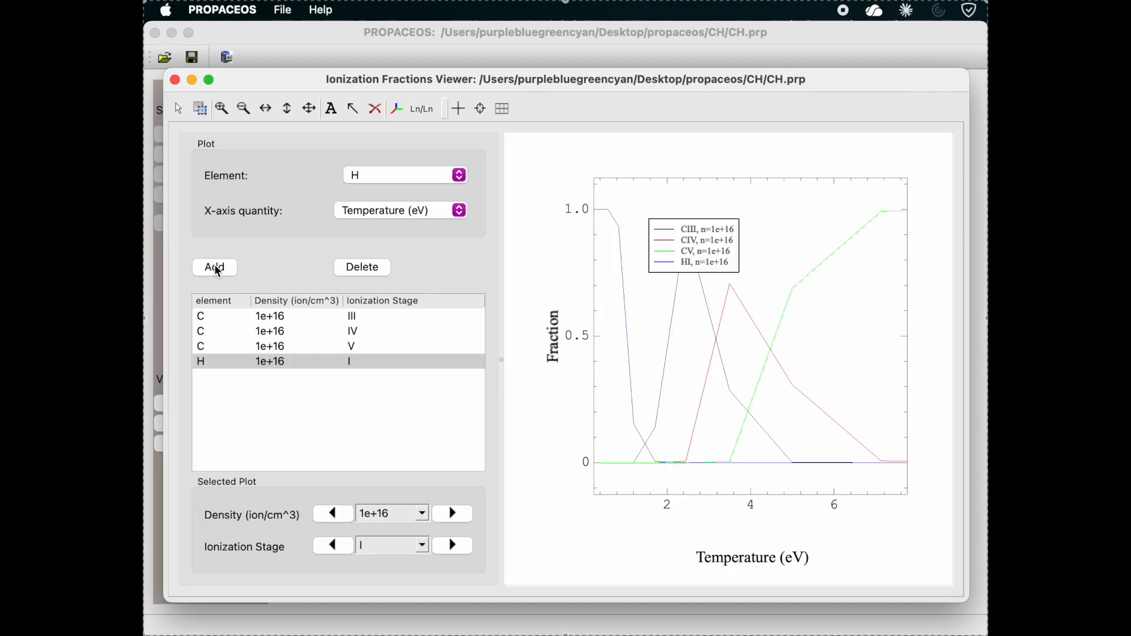
left_click(216, 268)
left_click(453, 546)
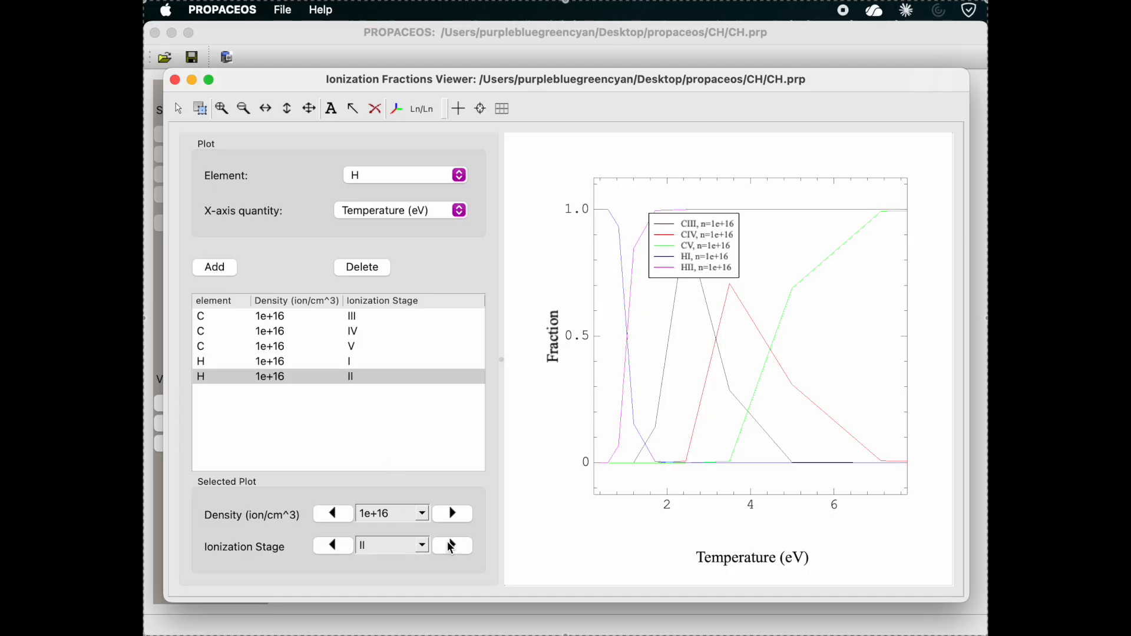